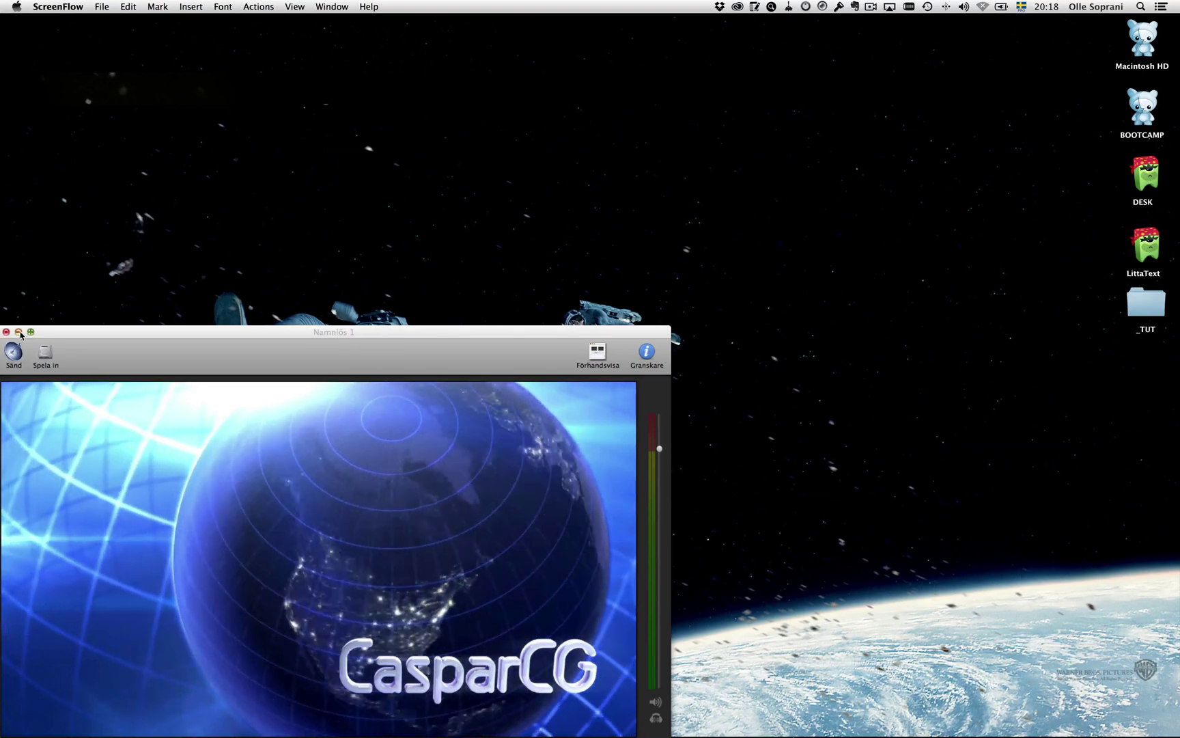
Close the CasparCG output preview showing the spinning globe
key("super+h")
left_click(381, 351)
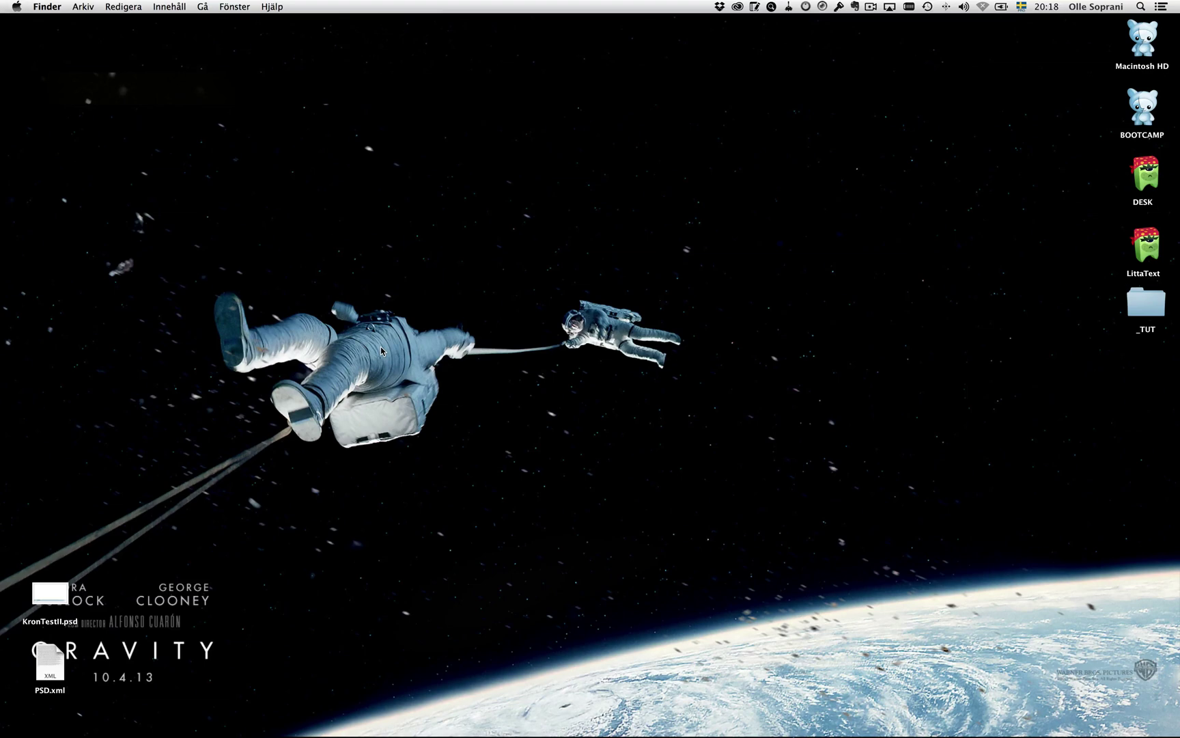
Launch Adobe Photoshop CC from Alfred by searching 'phot'
key("super+space")
type("pho")
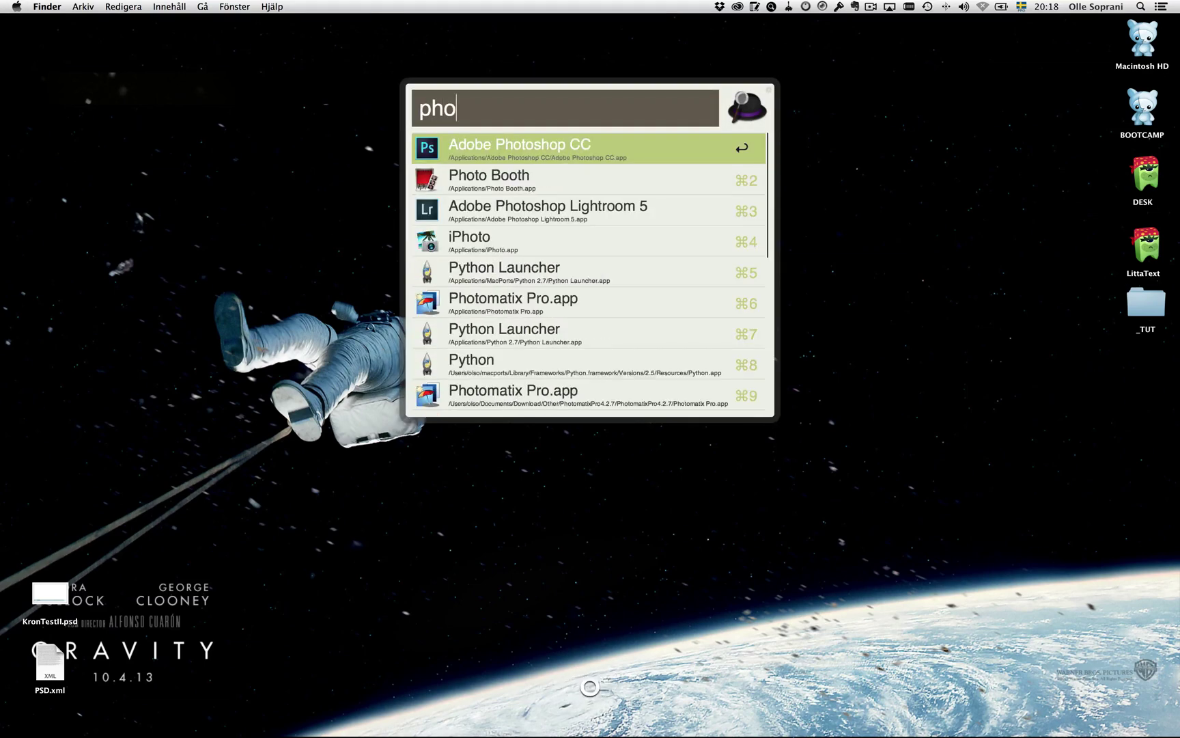
type("t")
key("Return")
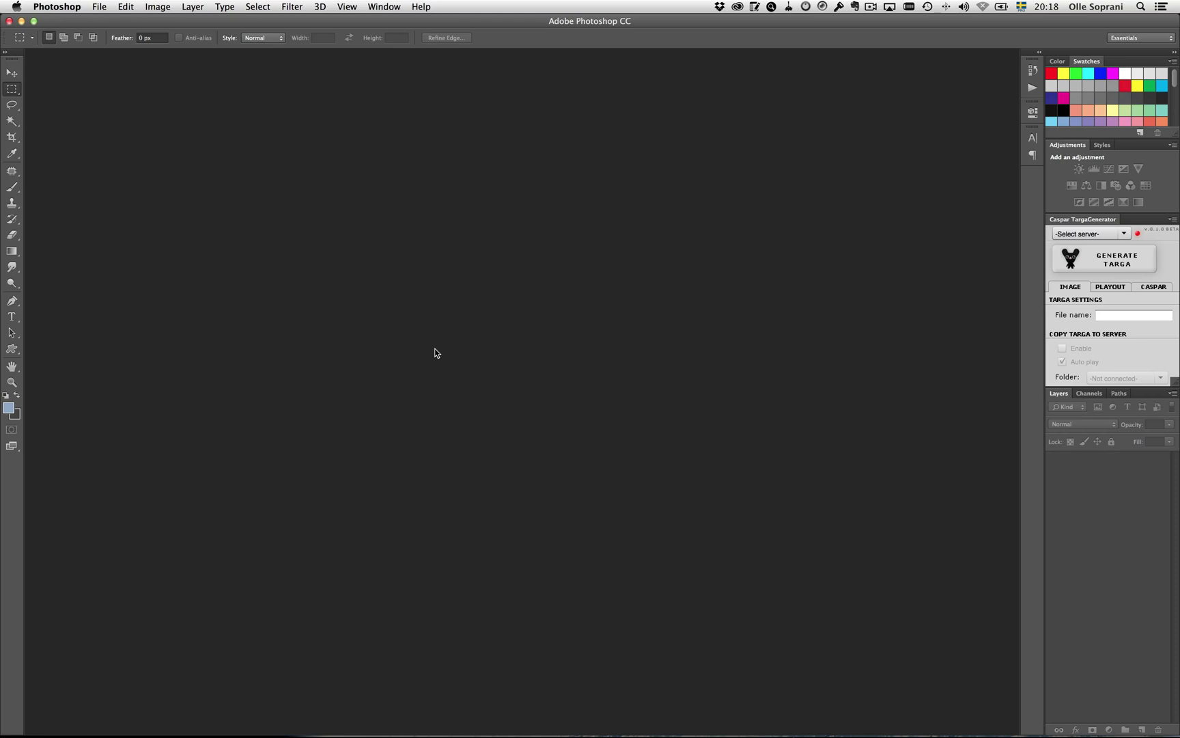
Open KronTestII.psd from recent files and hide the Timeline panel
left_click(99, 7)
mouse_move(127, 80)
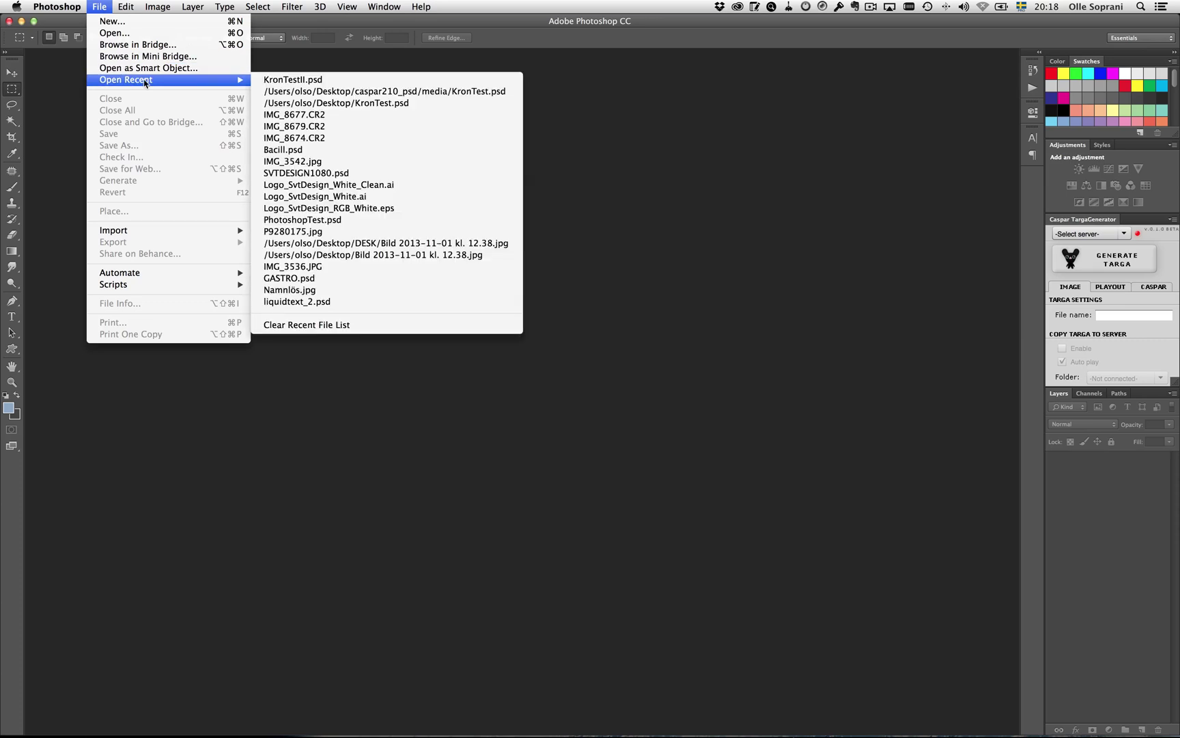
left_click(287, 79)
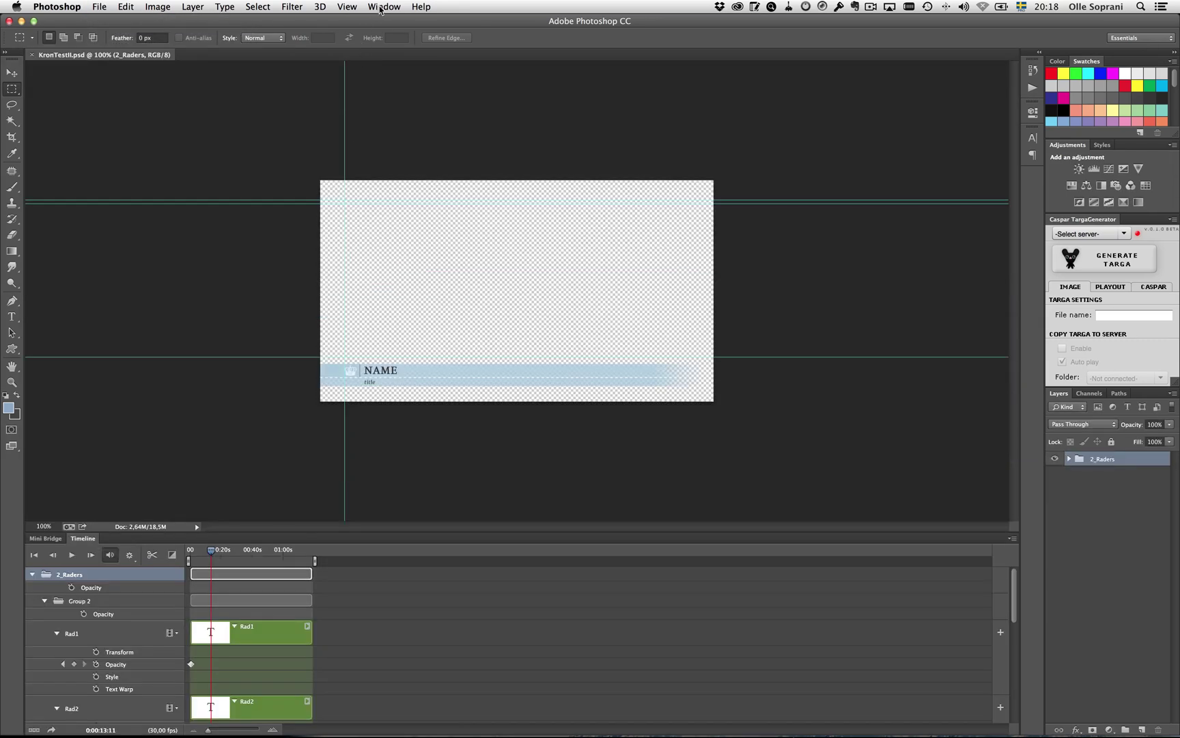
left_click(383, 7)
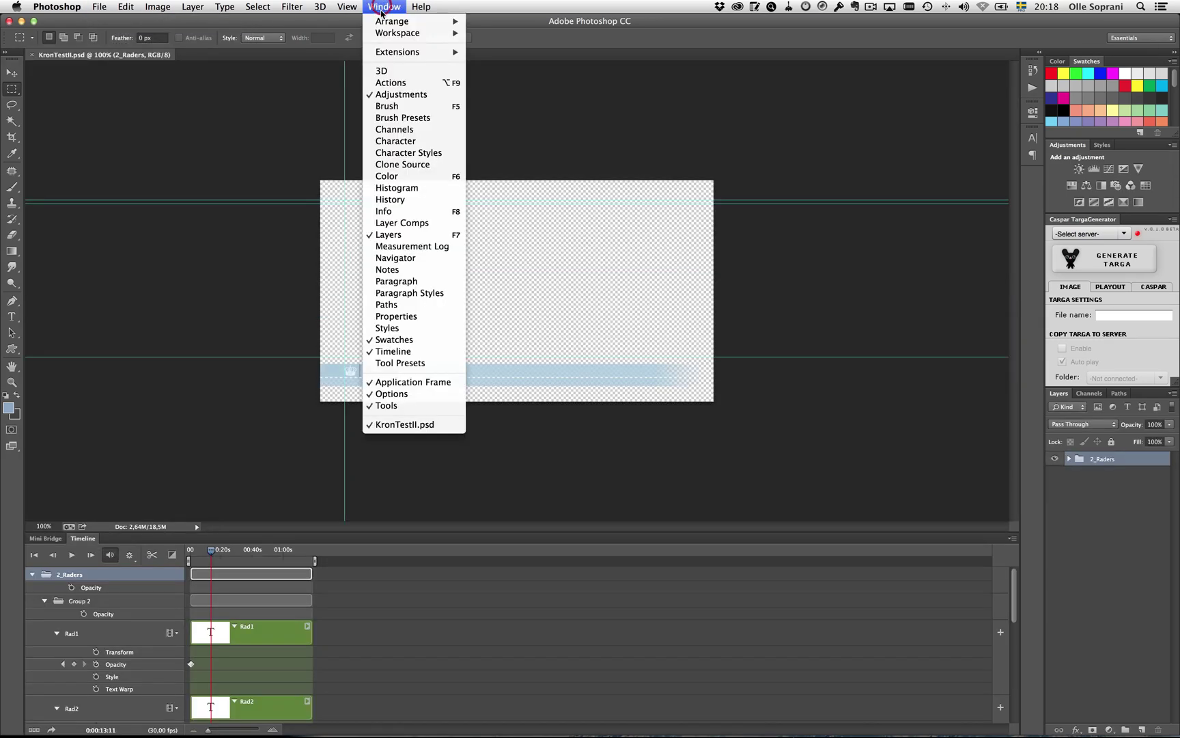
left_click(416, 351)
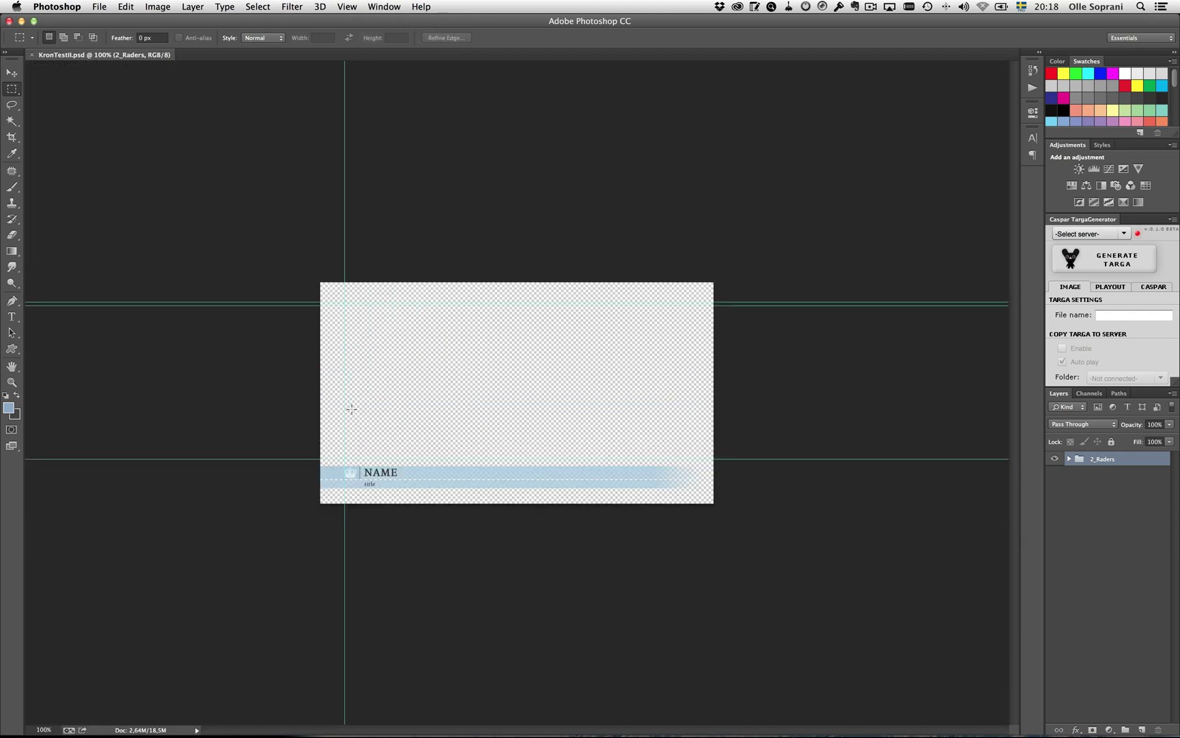
scroll(526, 420, "up", 5)
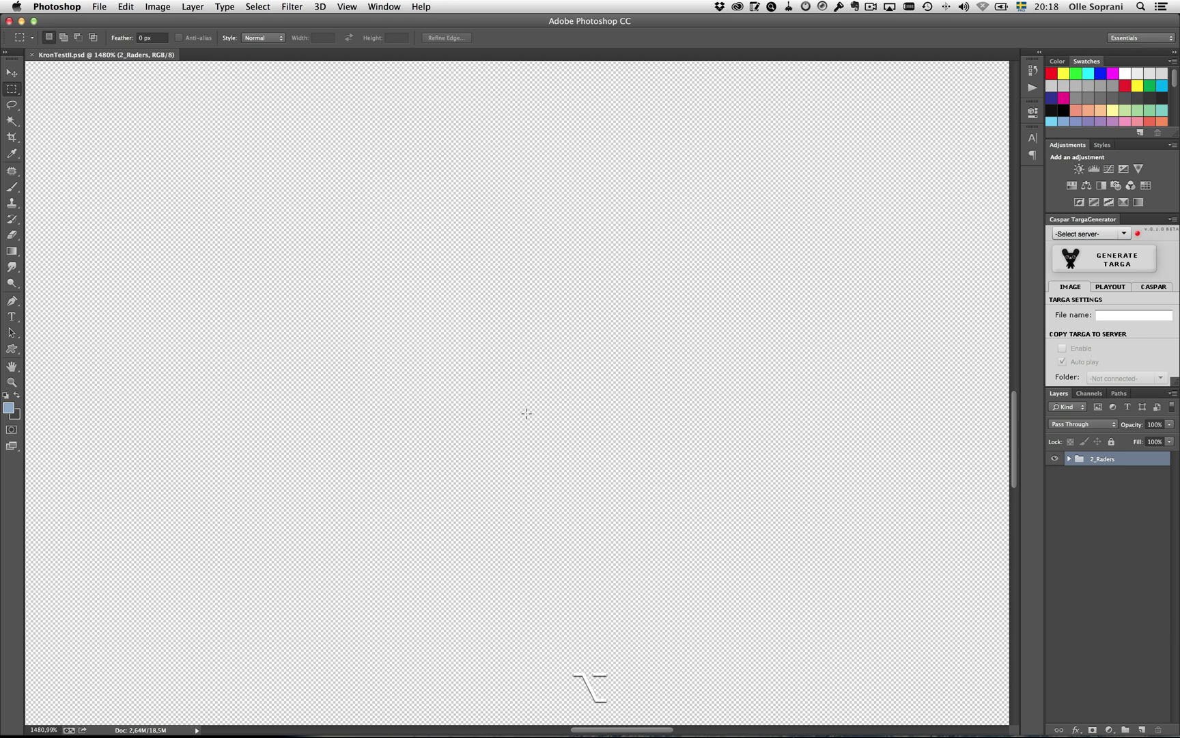
scroll(526, 420, "down", 4)
scroll(527, 414, "up", 1)
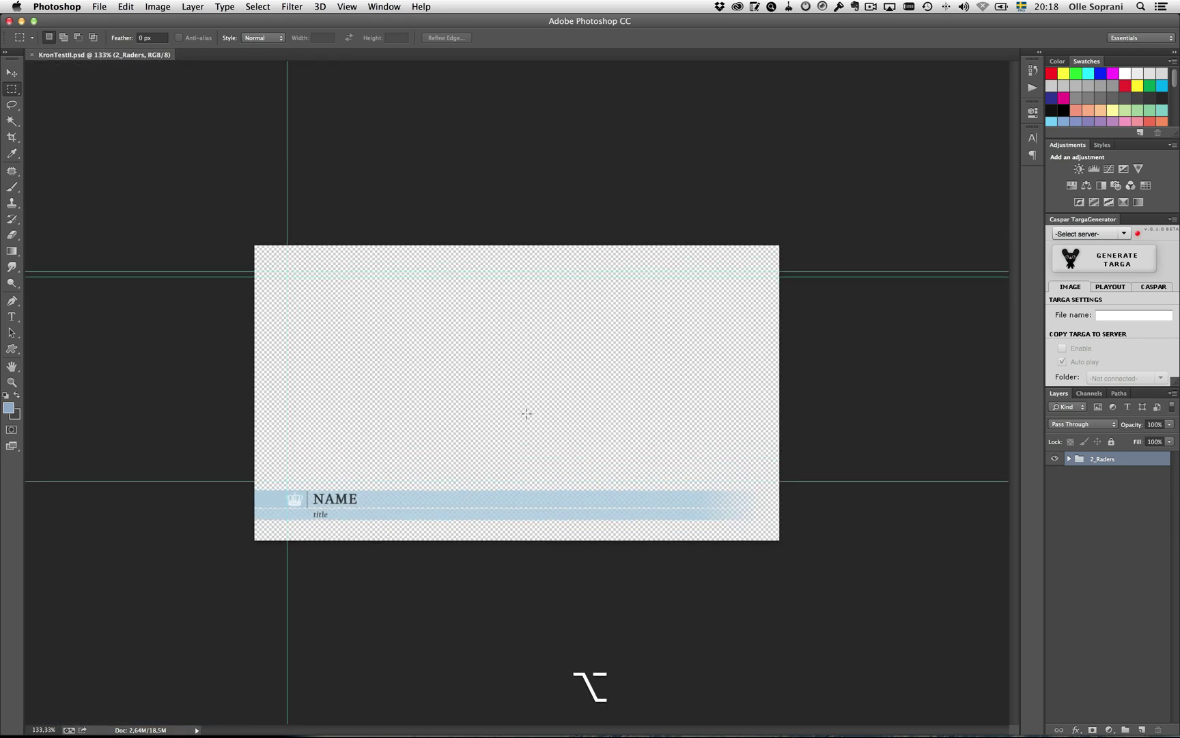
Expand the 2_Raders group and toggle the crown, blue bar, title and NAME layers
left_click(1069, 460)
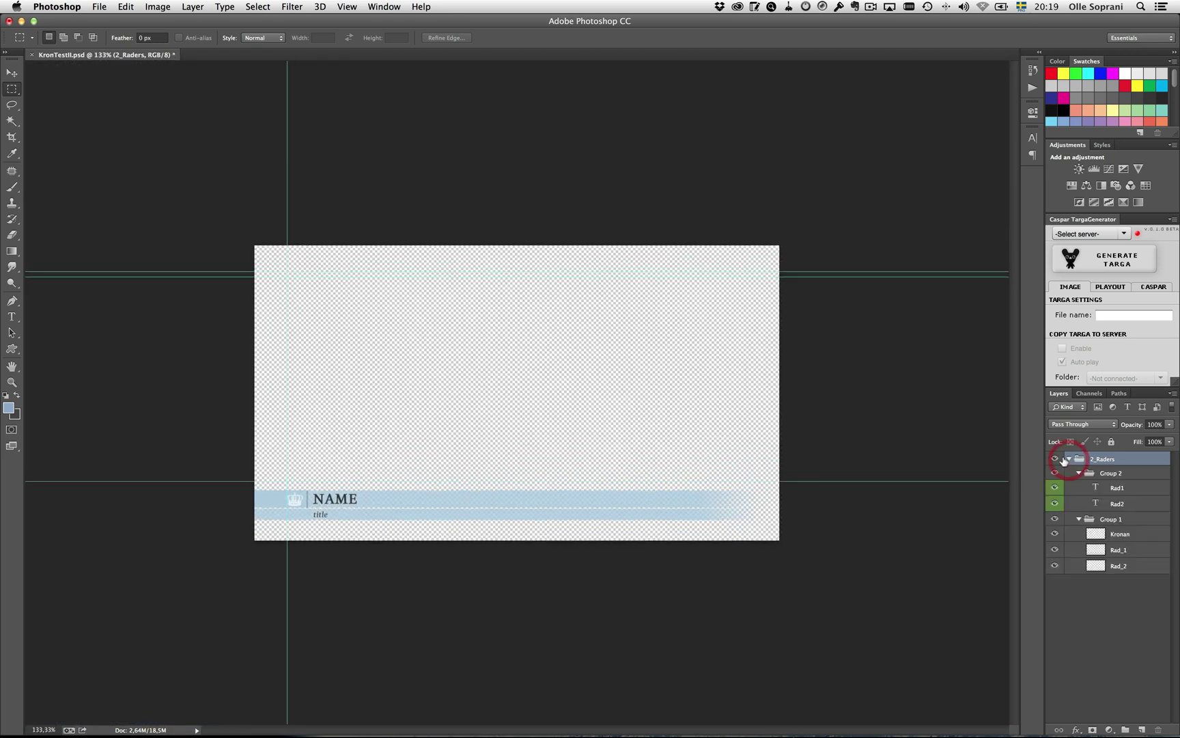
left_click(1057, 564)
left_click(1055, 534)
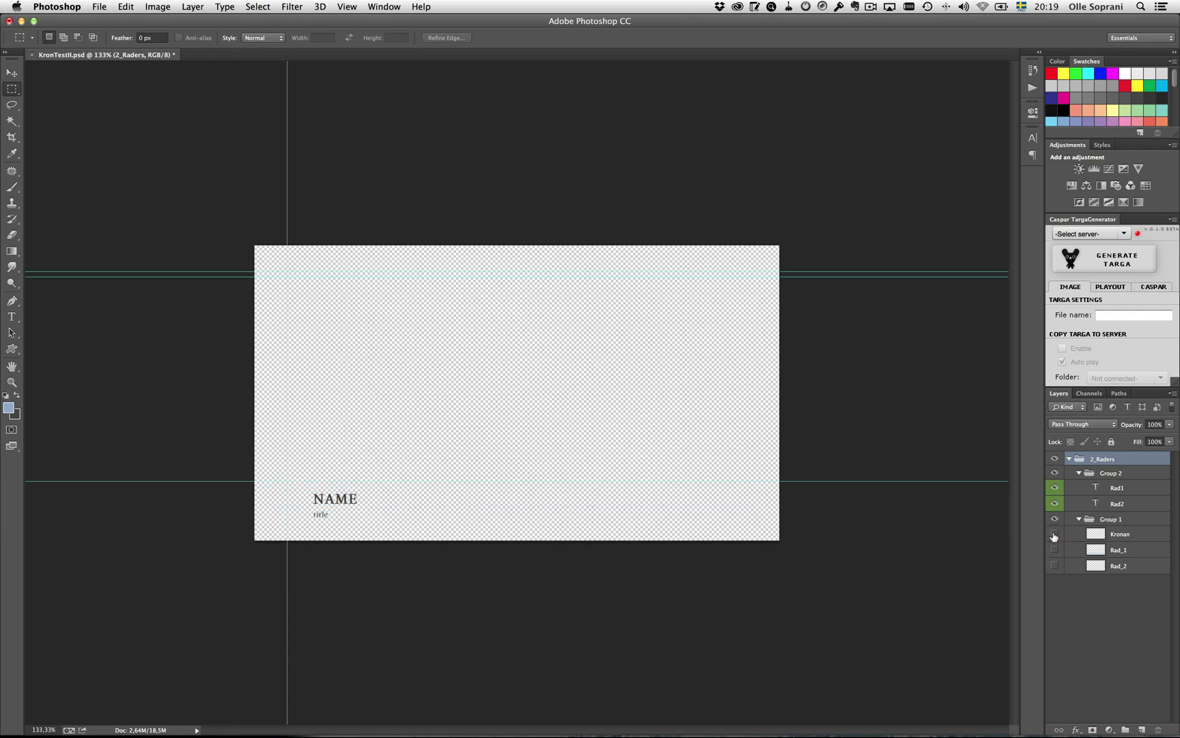
left_click(1055, 535)
left_click(1055, 564)
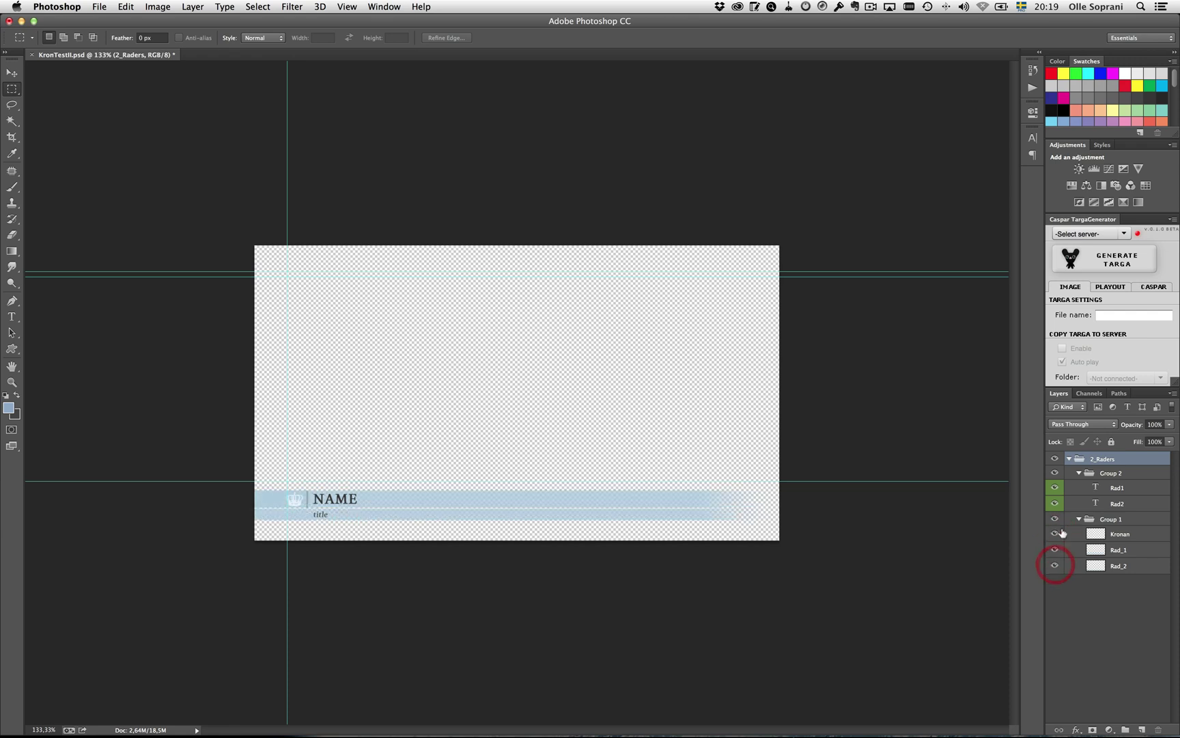
left_click(1055, 503)
left_click(1054, 487)
Show the Timeline again, scrub the animation, and widen the timeline scale
left_click(385, 6)
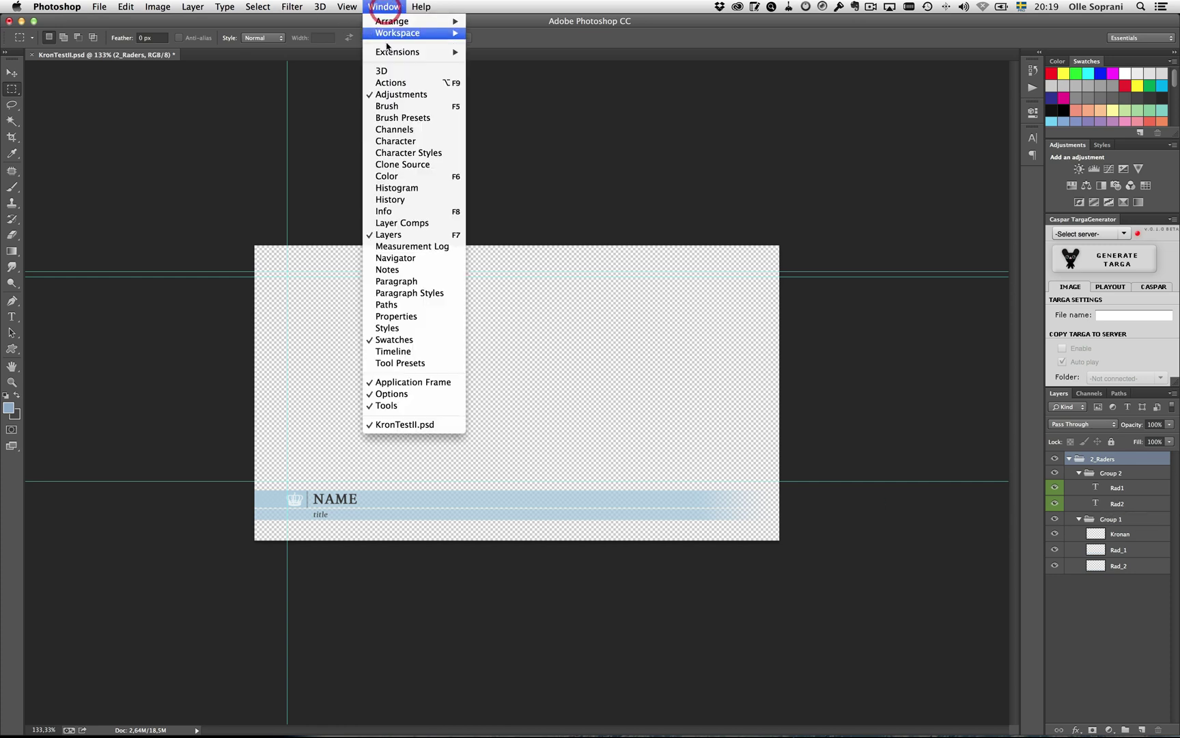
left_click(398, 351)
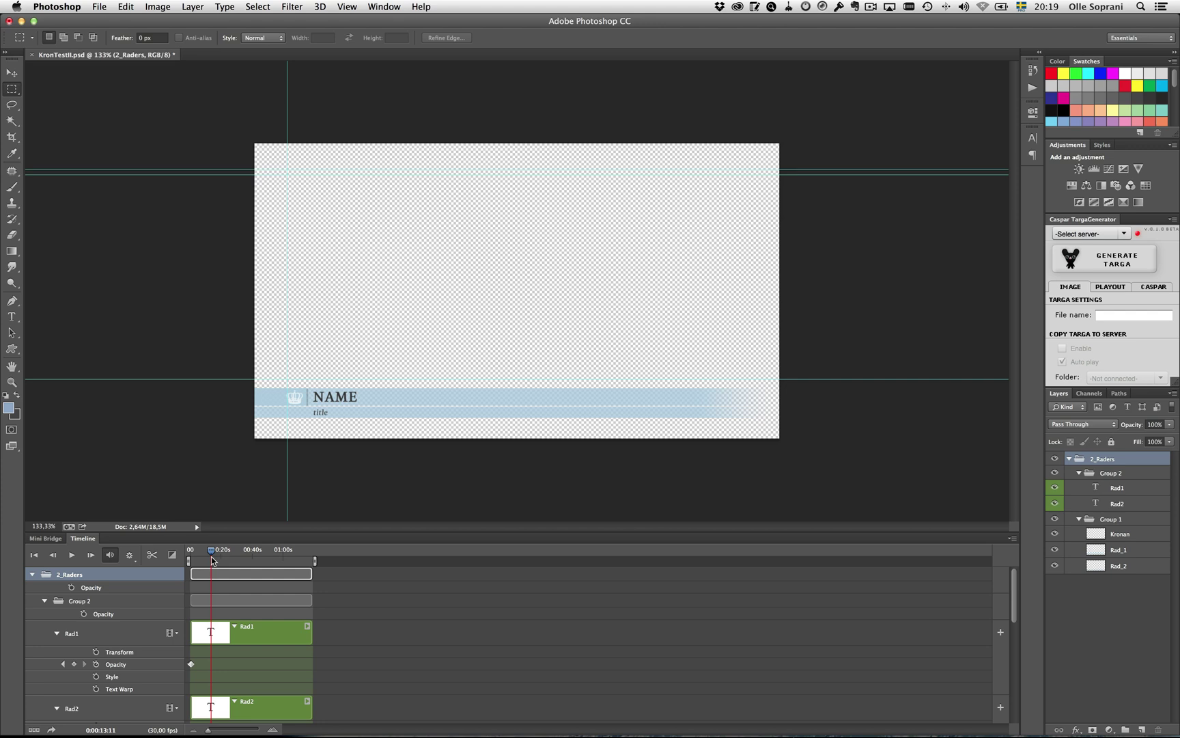
mouse_move(211, 553)
left_mouse_down()
mouse_move(233, 552)
mouse_move(193, 565)
left_mouse_up()
left_click_drag(194, 730, 214, 732)
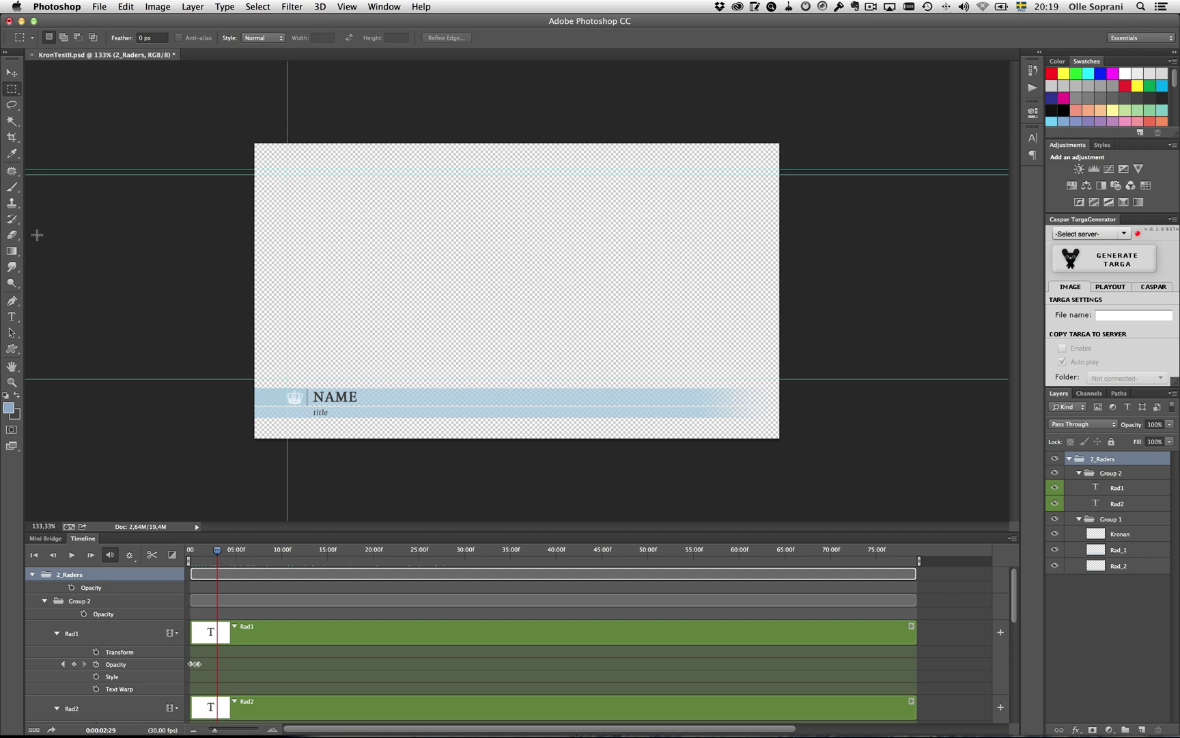
Draw a wheelchair custom shape in light purple #8c93c7 at the canvas centre
left_click(11, 349)
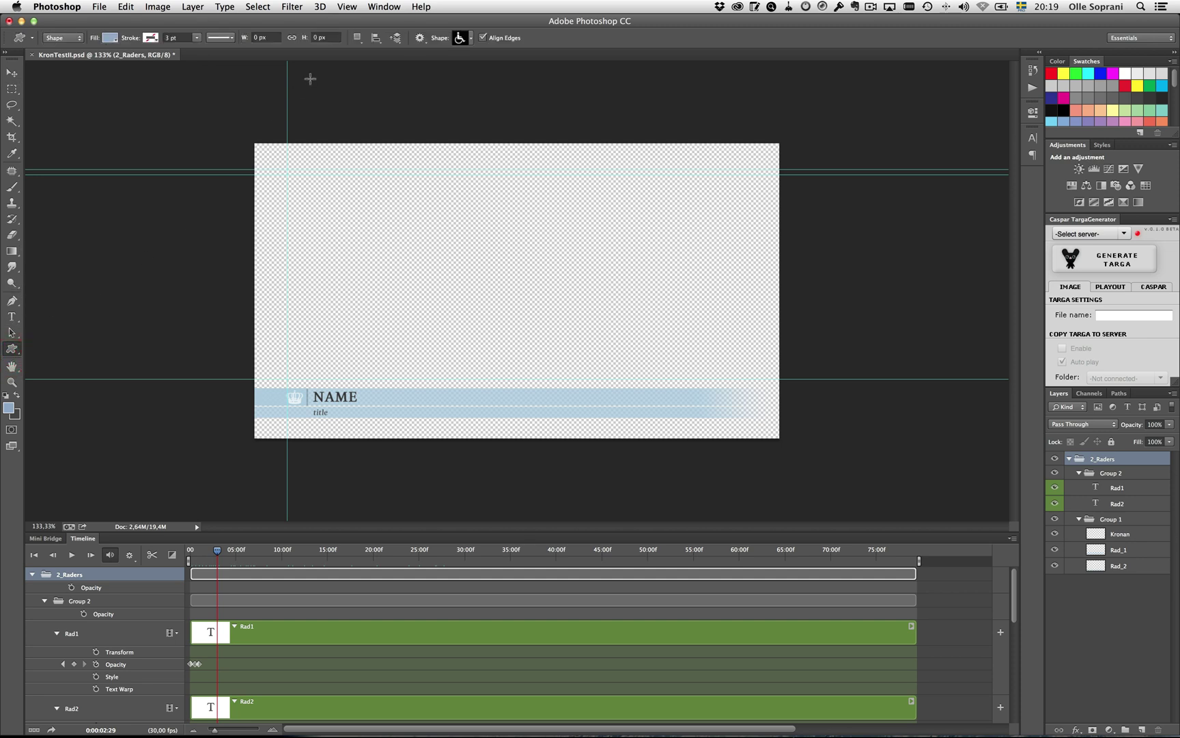
left_click(458, 37)
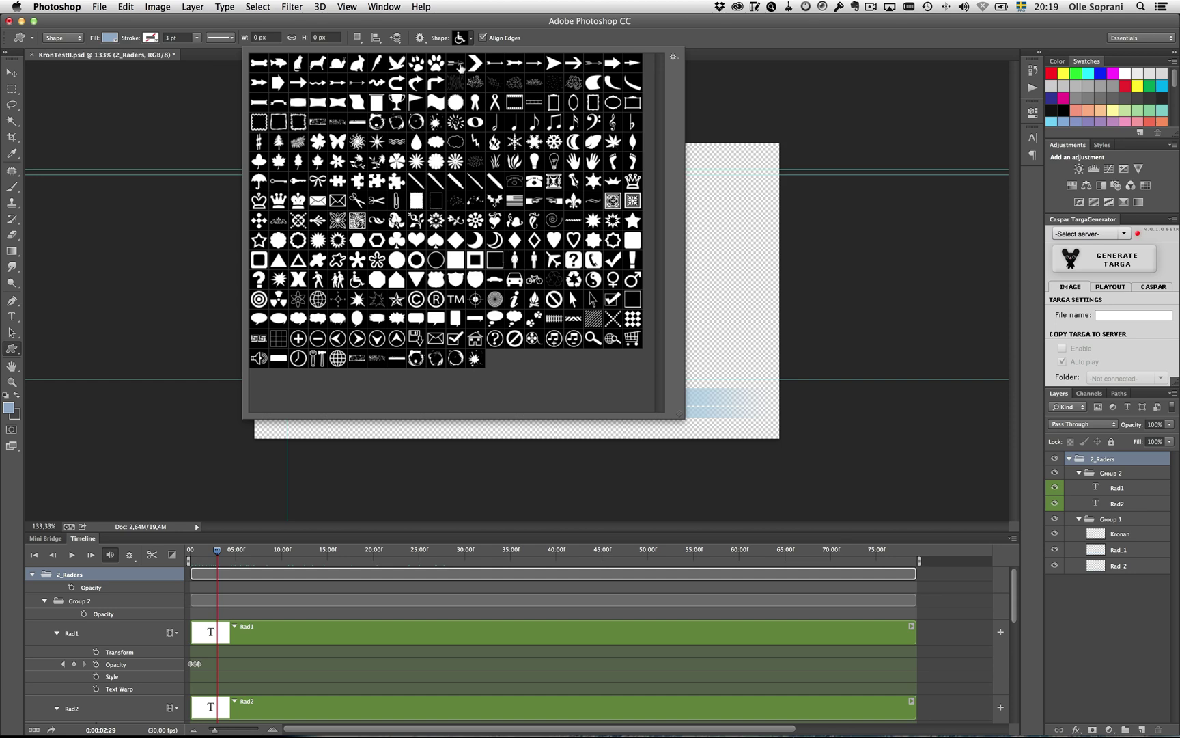
left_click(465, 37)
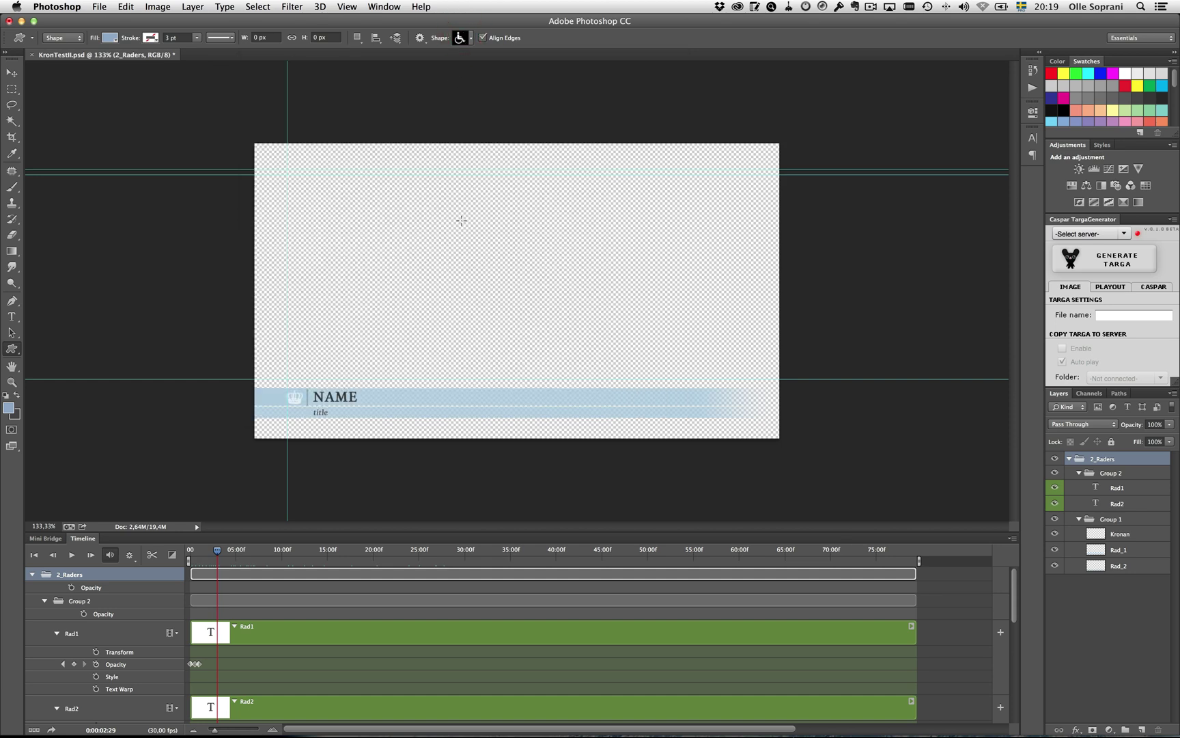
left_click(12, 411)
mouse_move(761, 216)
left_mouse_down()
mouse_move(761, 155)
mouse_move(755, 229)
mouse_move(755, 205)
left_mouse_up()
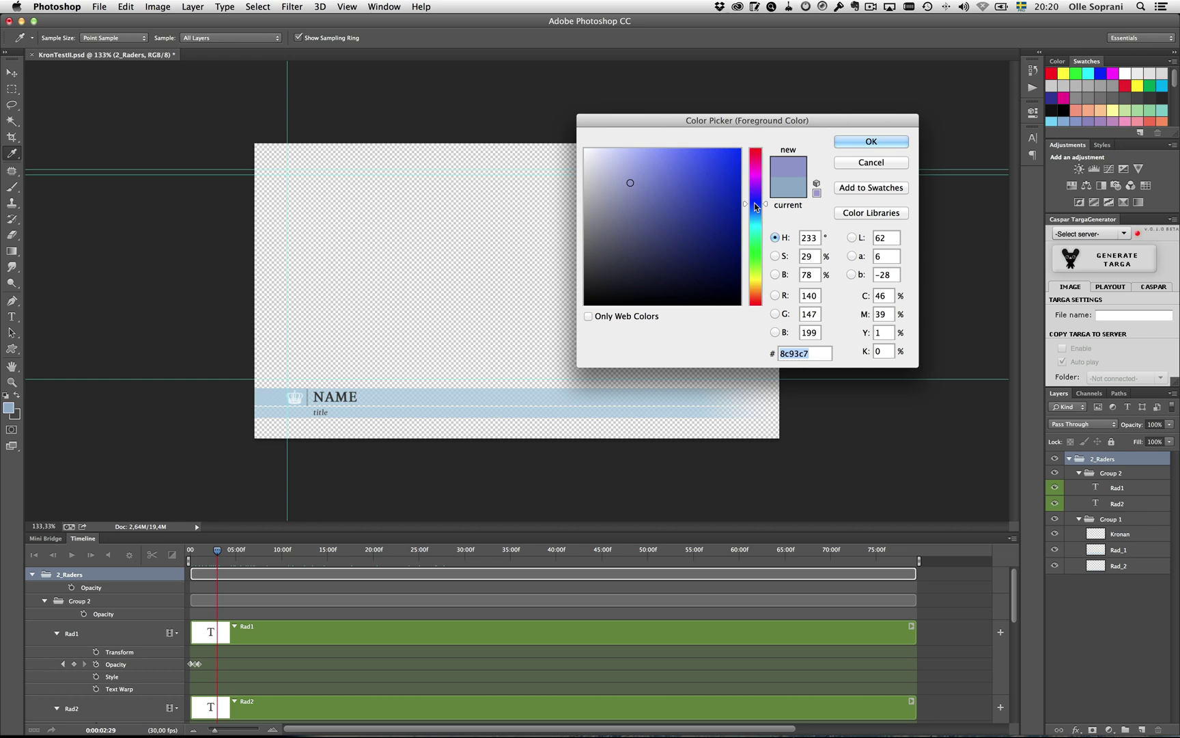
left_click(871, 141)
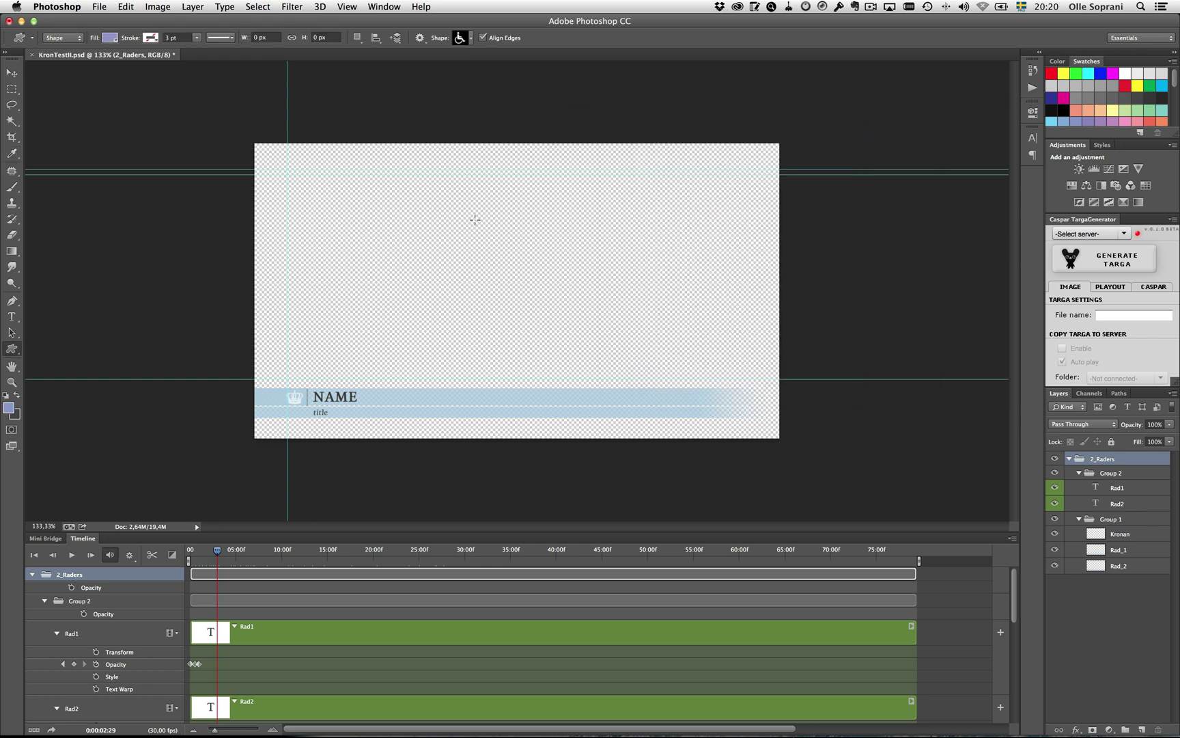
left_click_drag(479, 227, 594, 338)
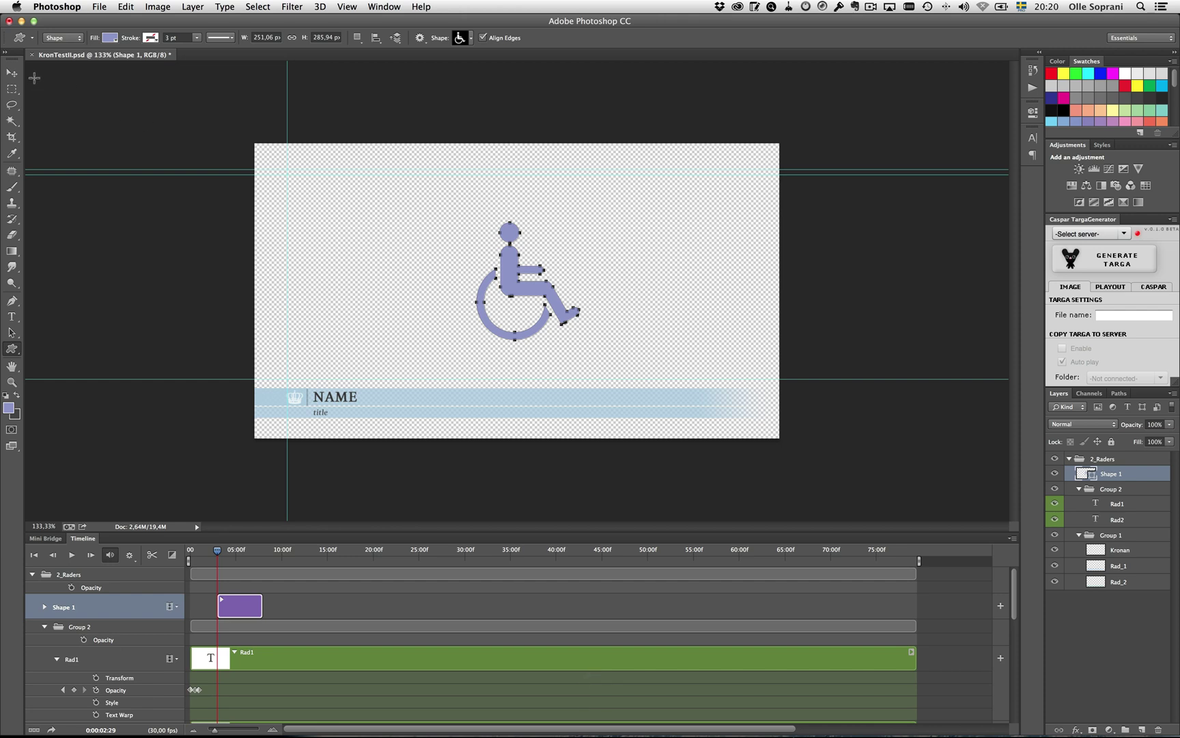
Move the wheelchair to the upper right and add a drop shadow angled about 133°
left_click(13, 71)
left_click_drag(530, 284, 696, 229)
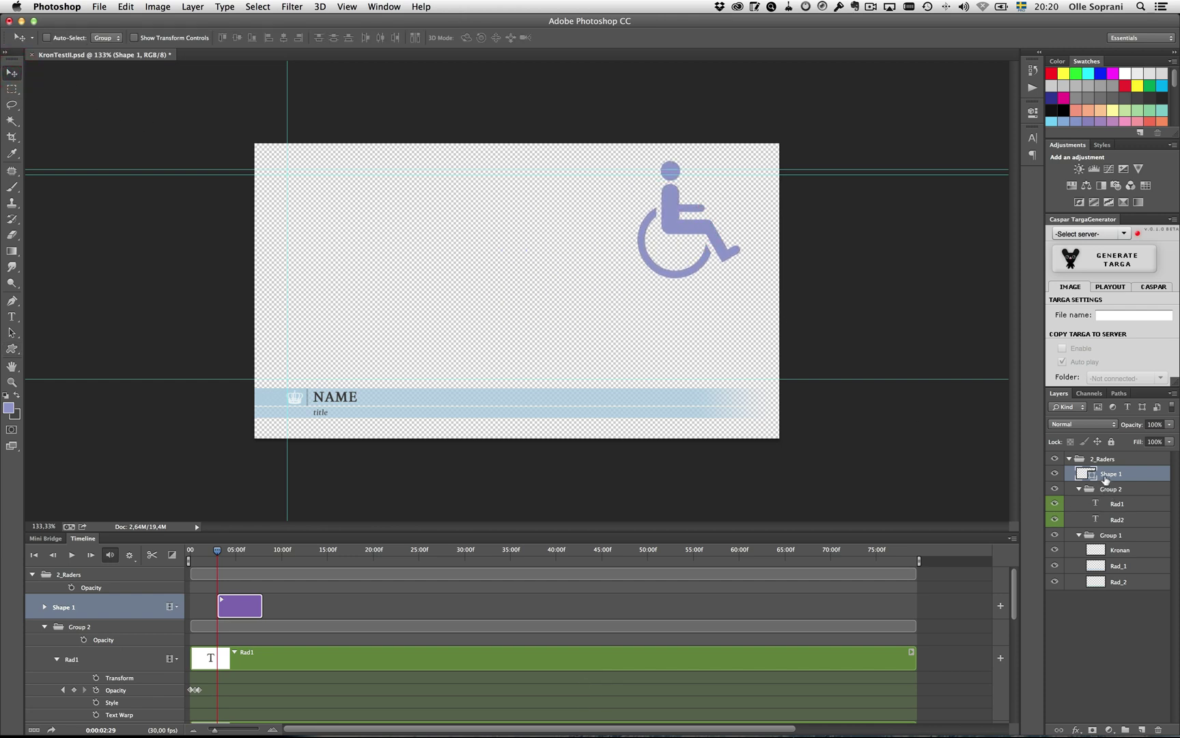
left_click(1078, 729)
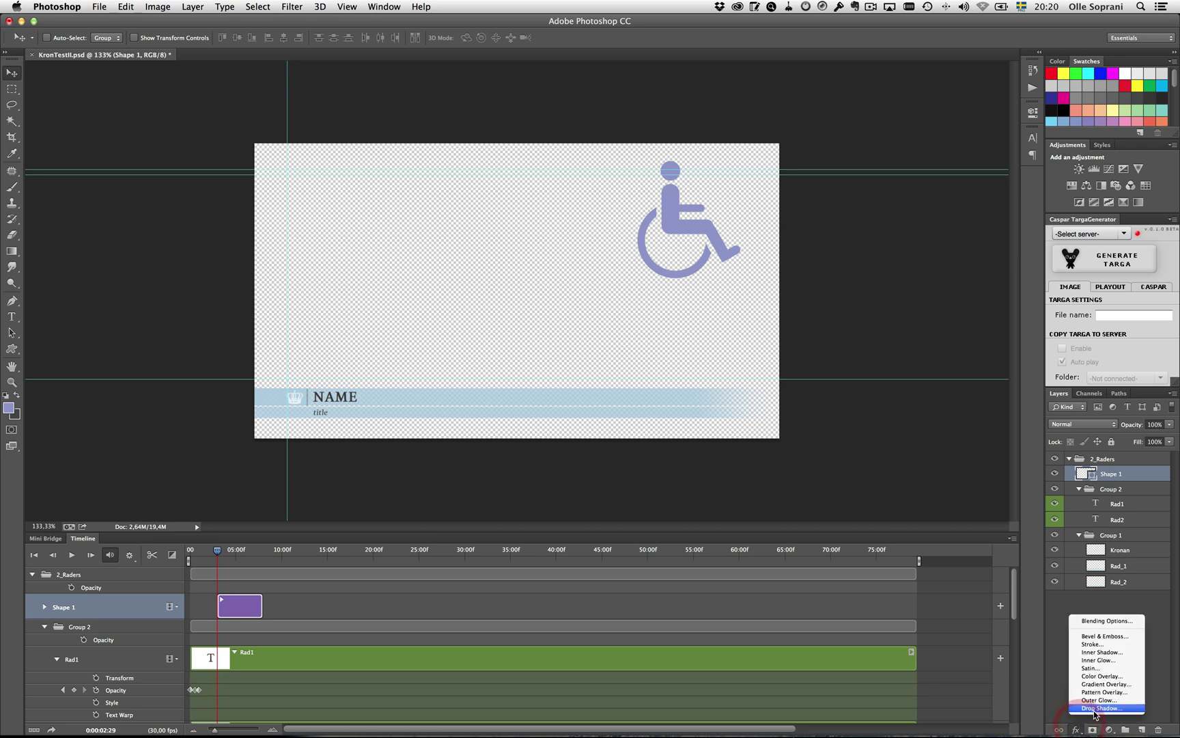
left_click(1095, 709)
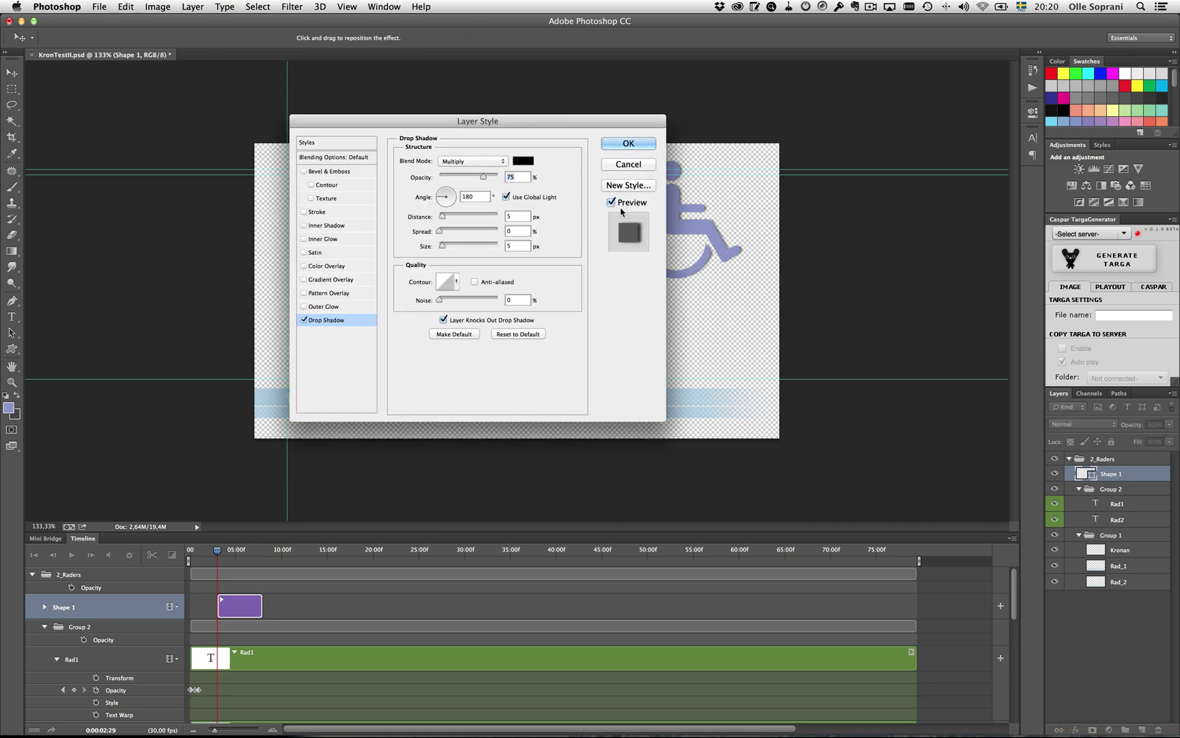
left_click_drag(599, 121, 476, 155)
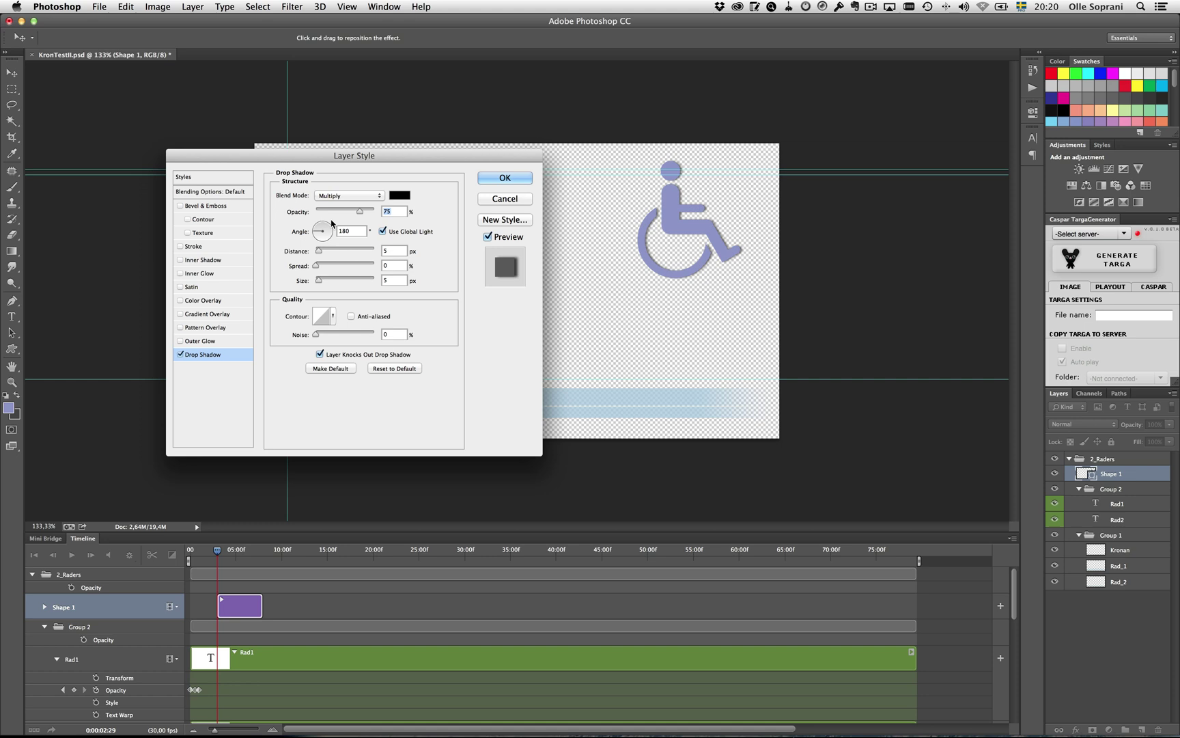
left_click_drag(322, 229, 317, 225)
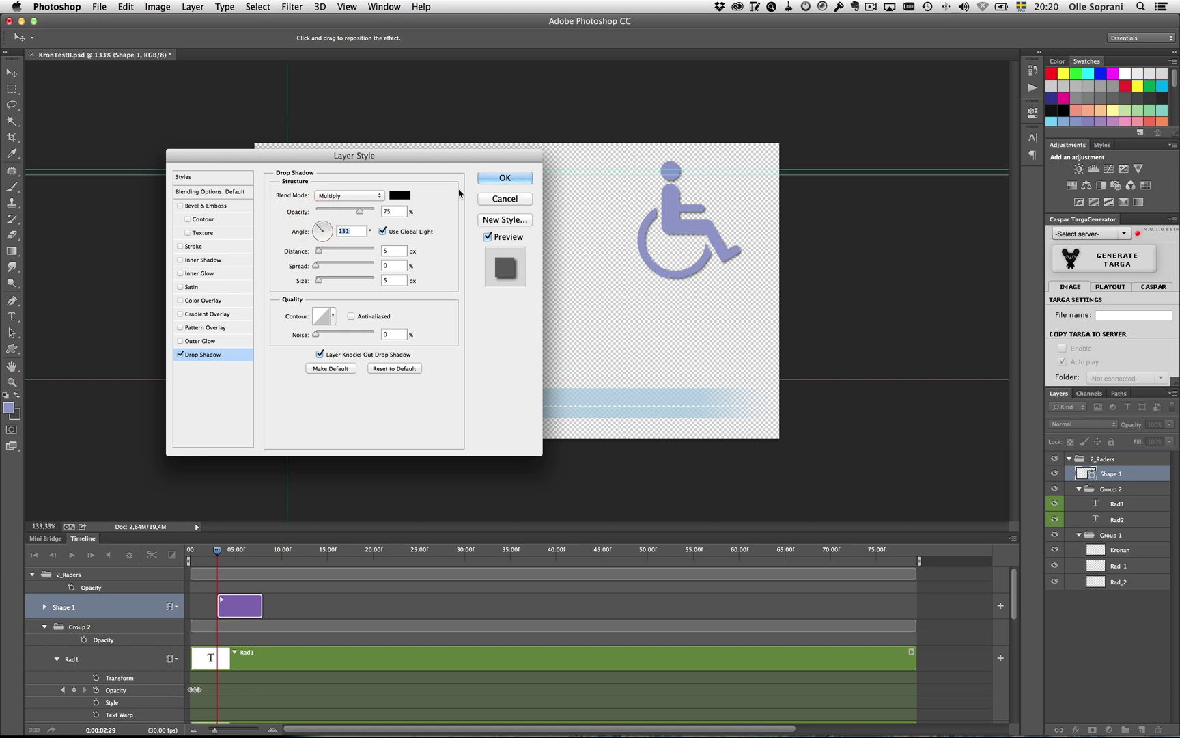
left_click(480, 181)
Rasterize the Shape 1 layer style to bake in the shadow
right_click(1116, 475)
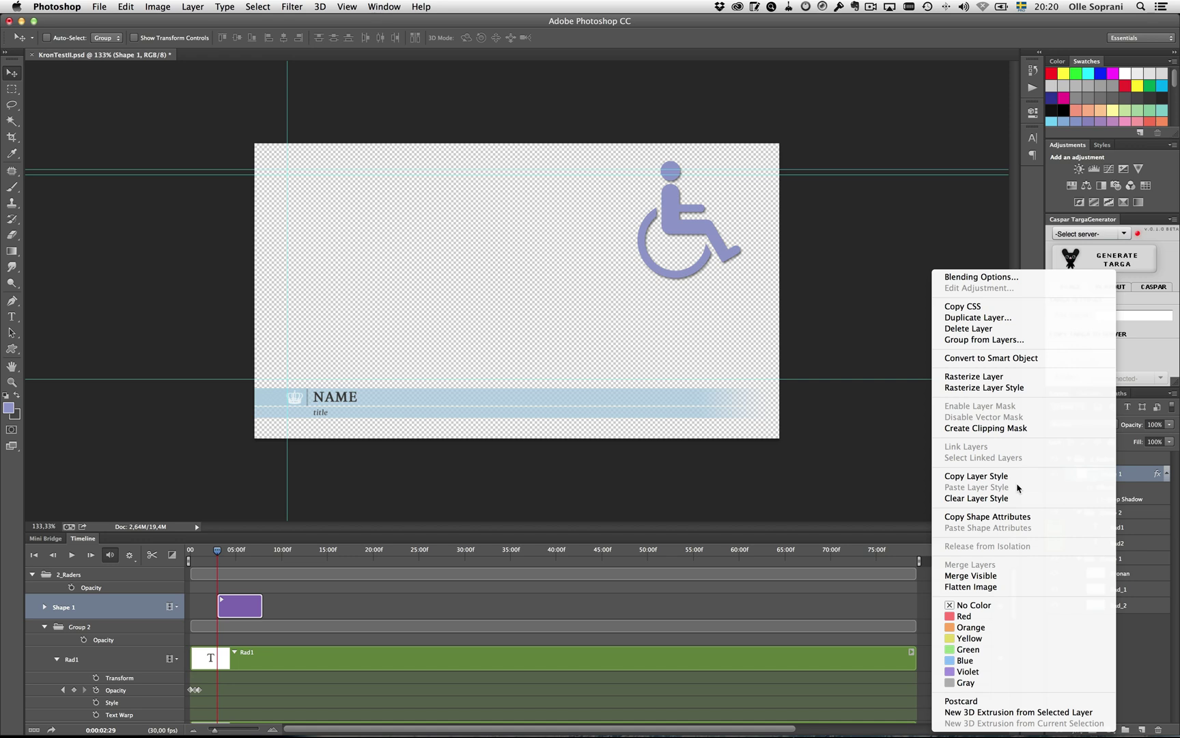
left_click(999, 387)
right_click(1103, 469)
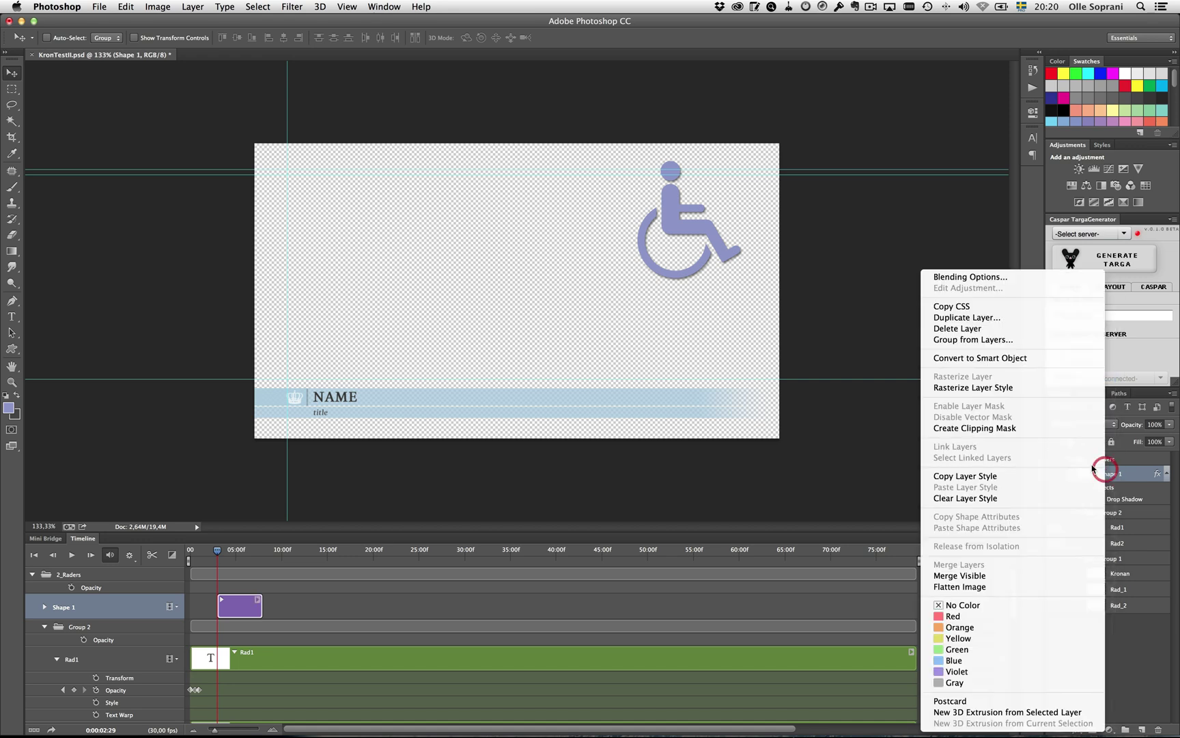
left_click(1014, 390)
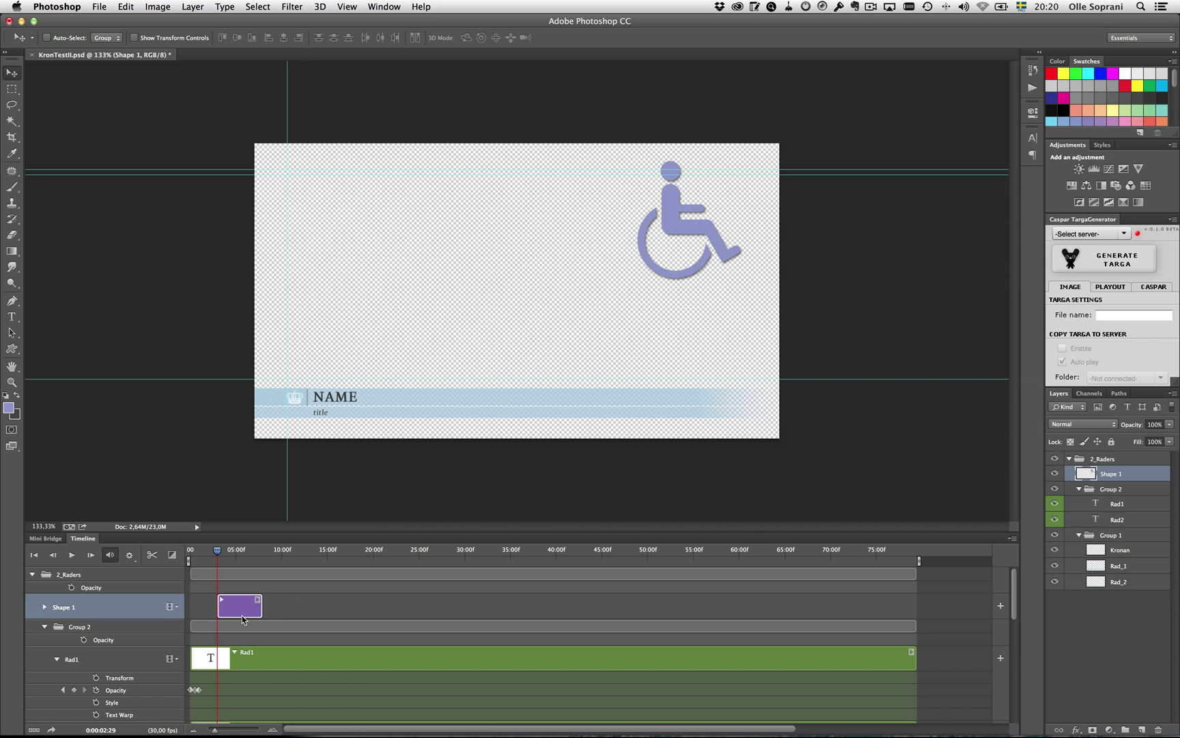
Move the Shape 1 clip to the timeline start and extend it to about 33 seconds
left_click_drag(223, 610, 217, 612)
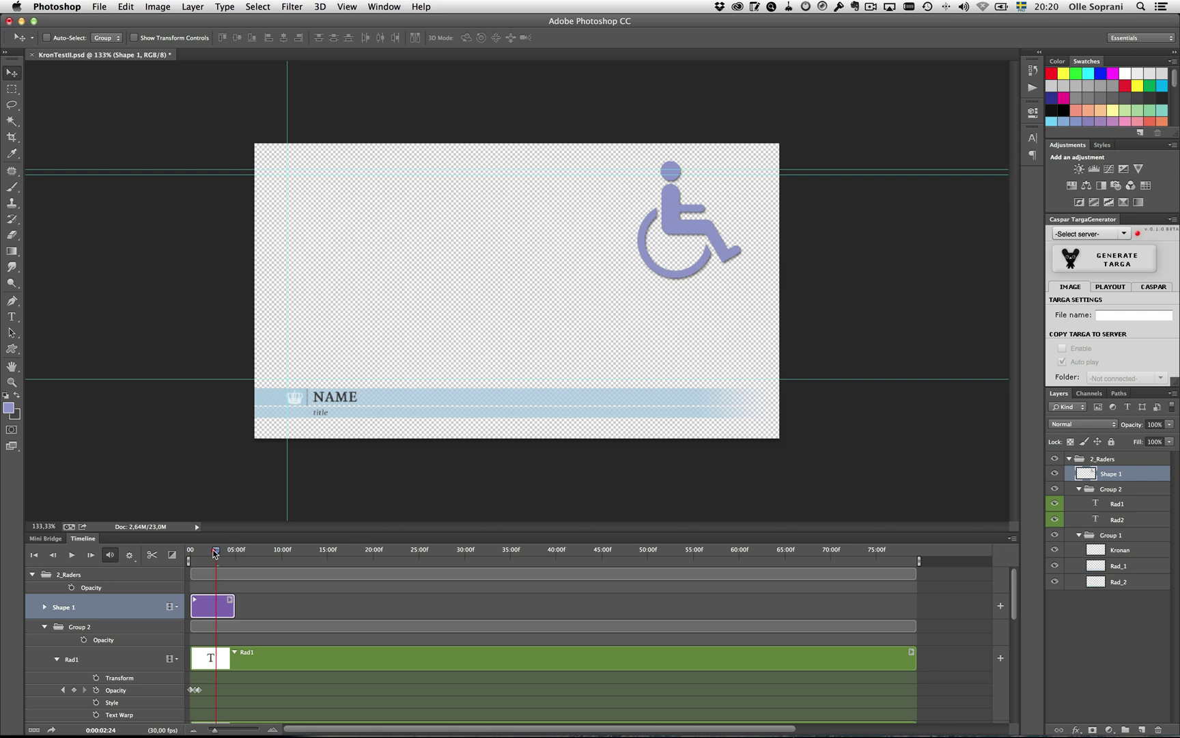
left_click_drag(214, 552, 181, 560)
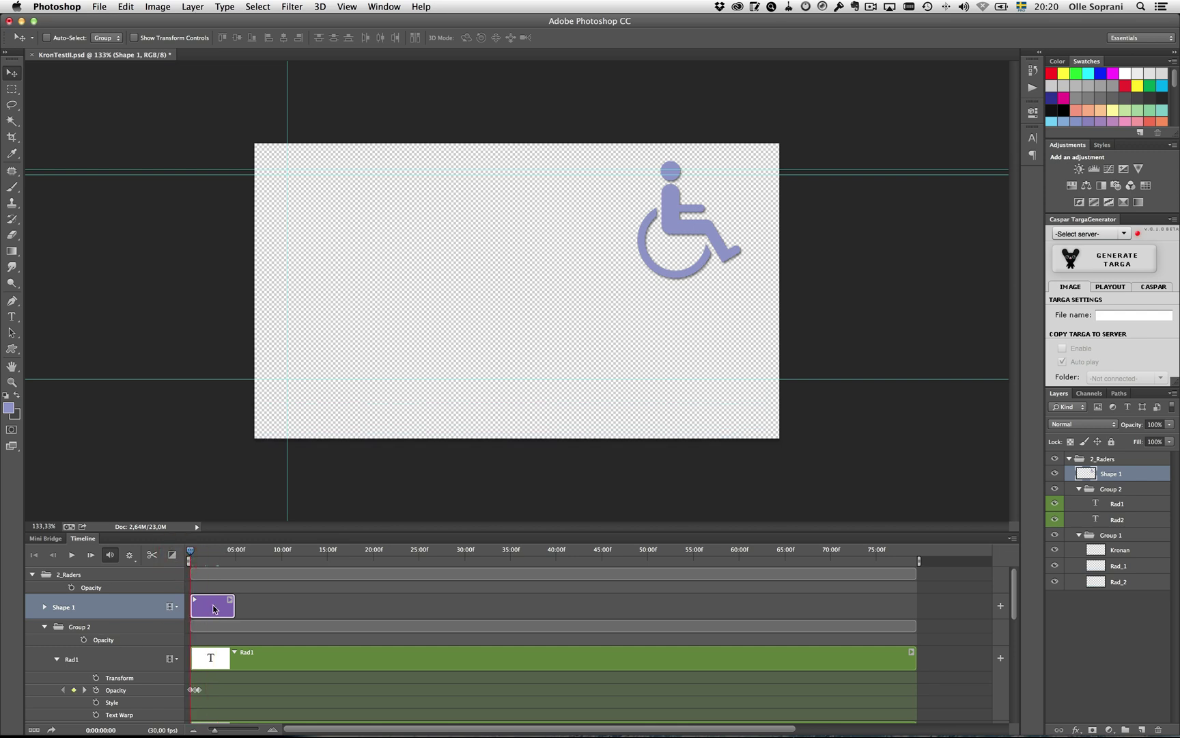
left_click_drag(231, 605, 496, 604)
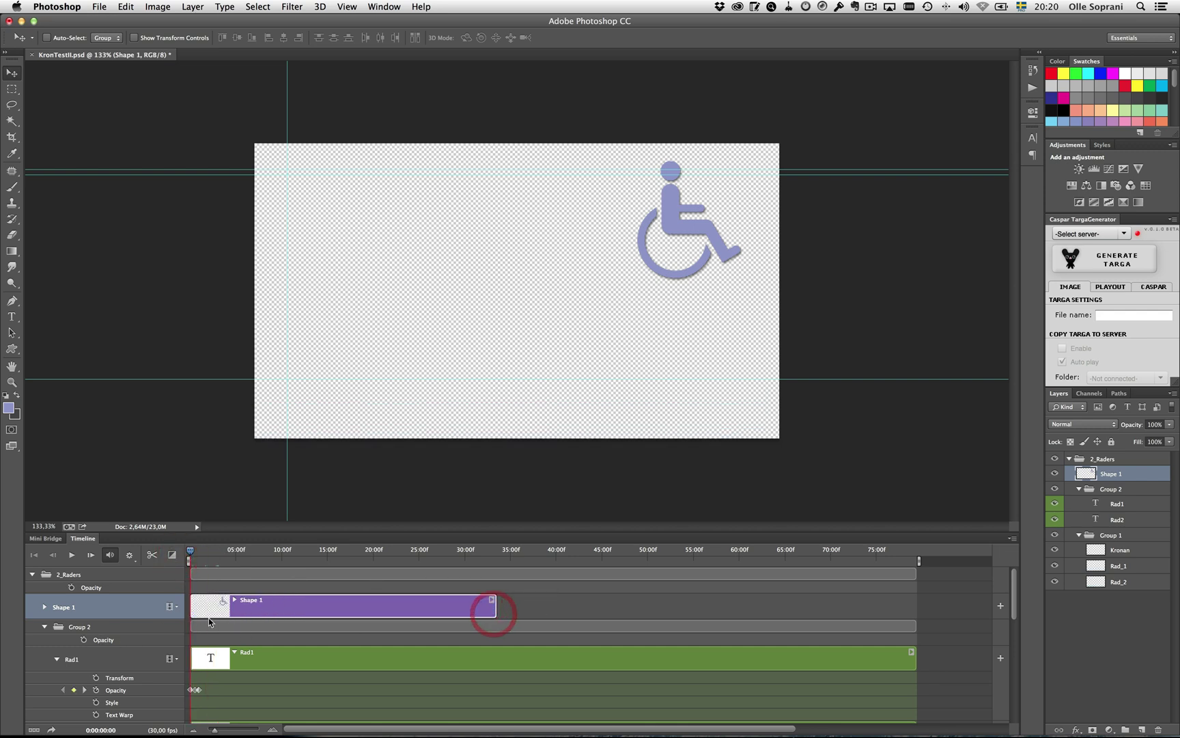
Keyframe Shape 1 opacity from 0% at frame 0 to 100% at 1:00
left_click(44, 607)
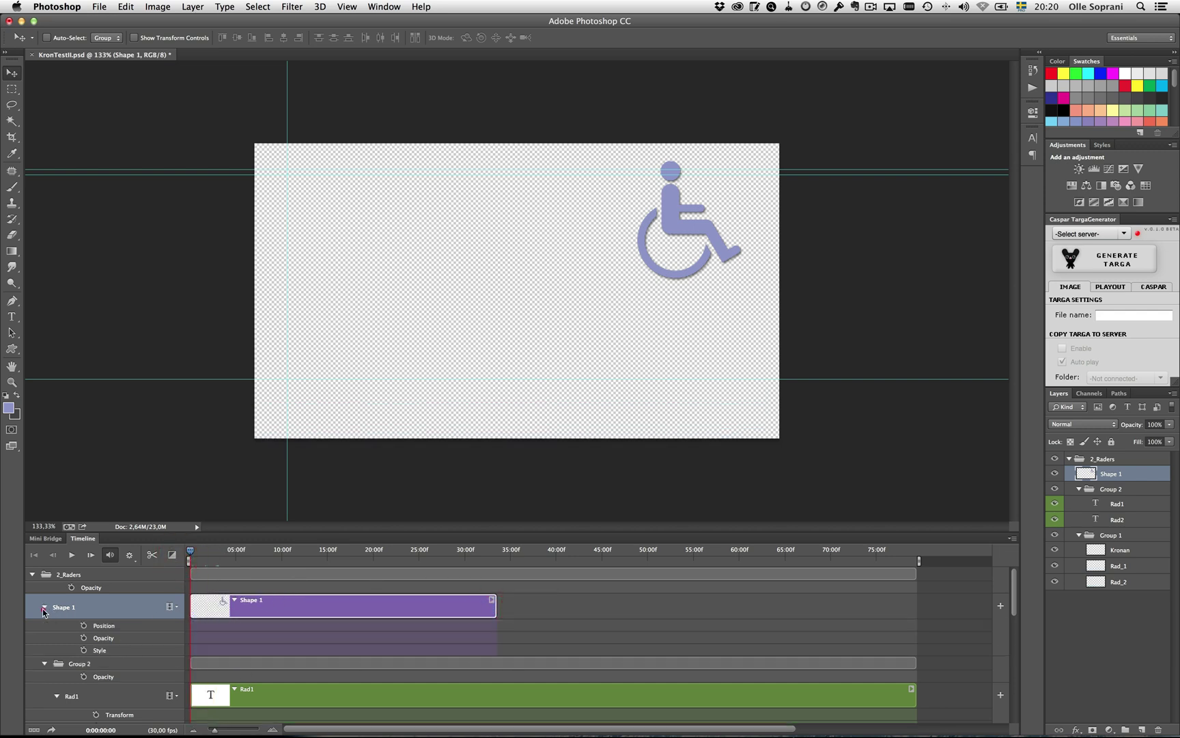
left_click(84, 638)
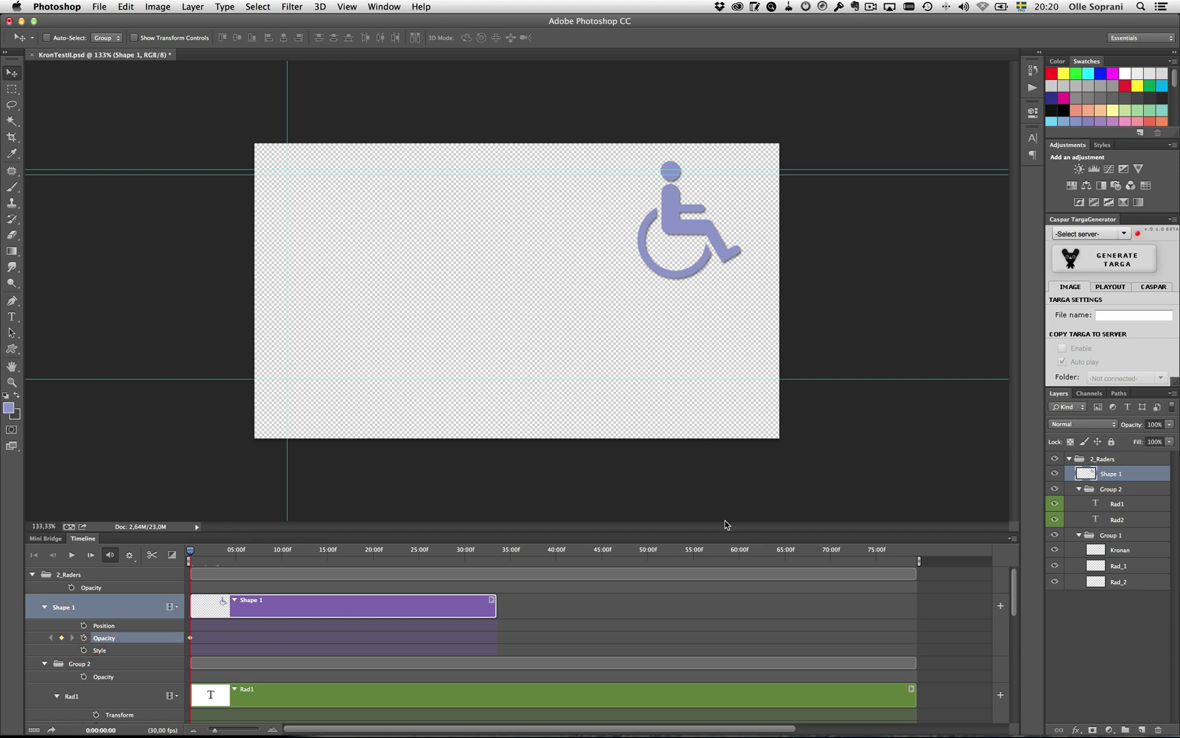
left_click(1170, 425)
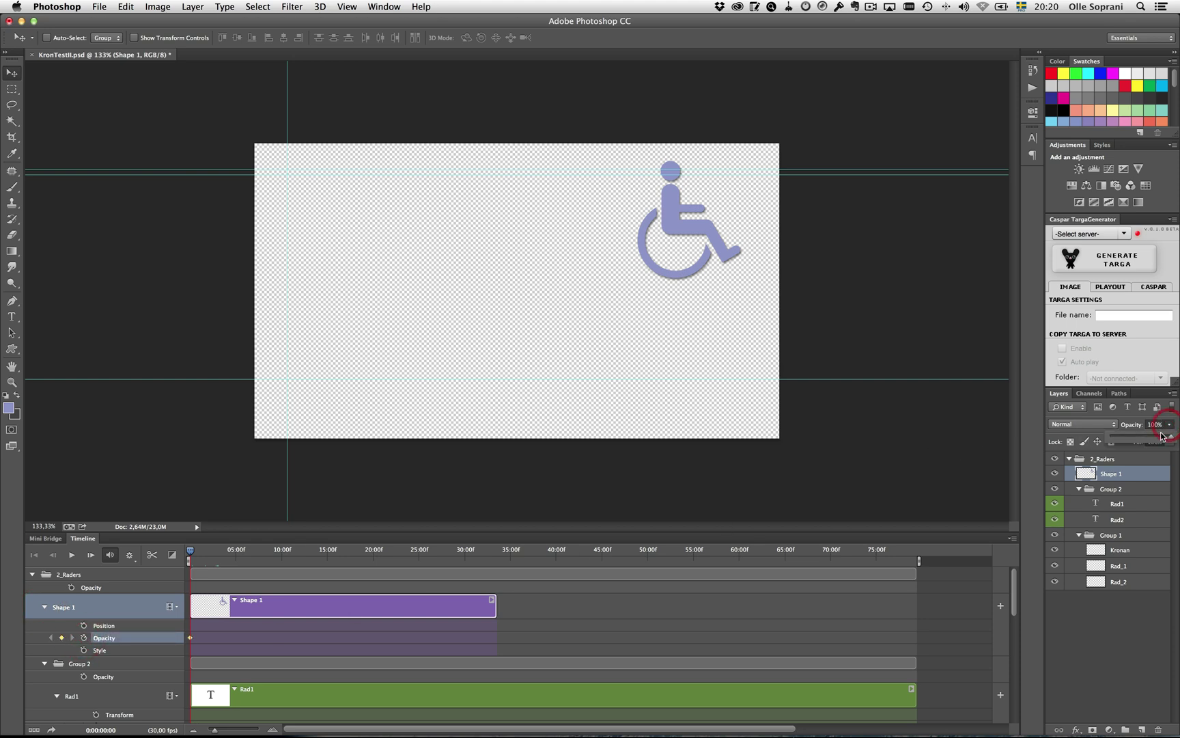
left_click_drag(1113, 435, 1061, 437)
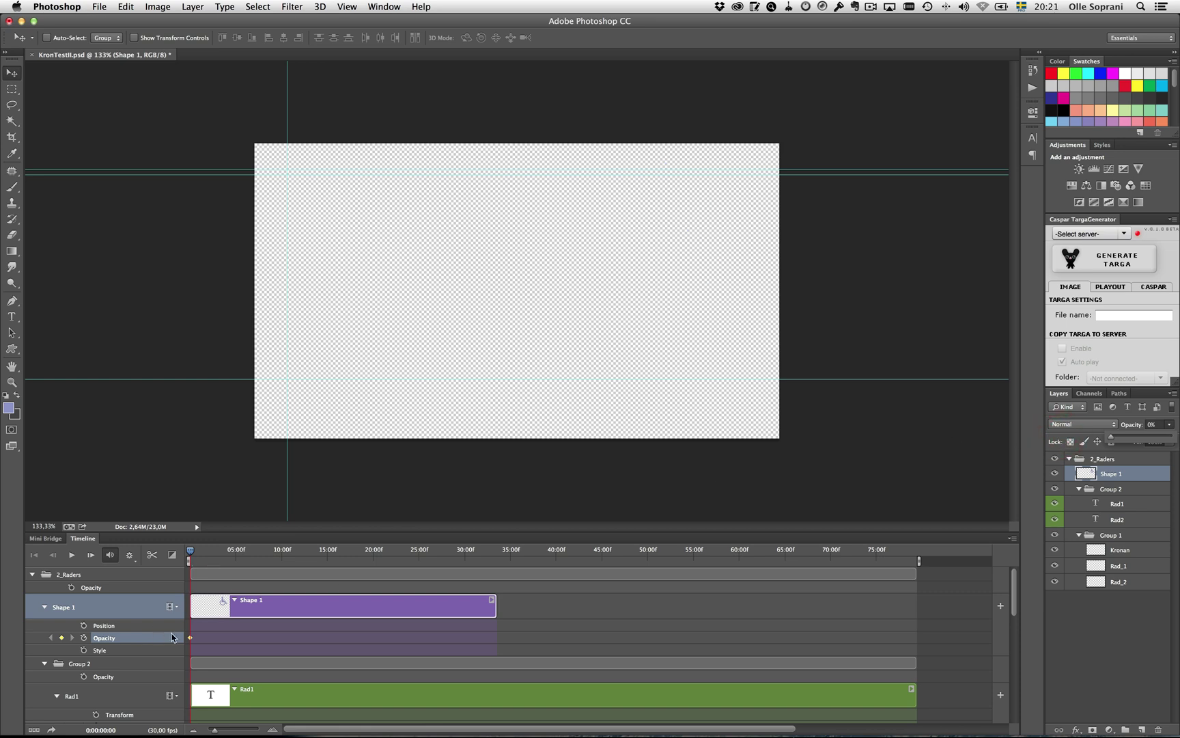
left_click_drag(190, 551, 199, 554)
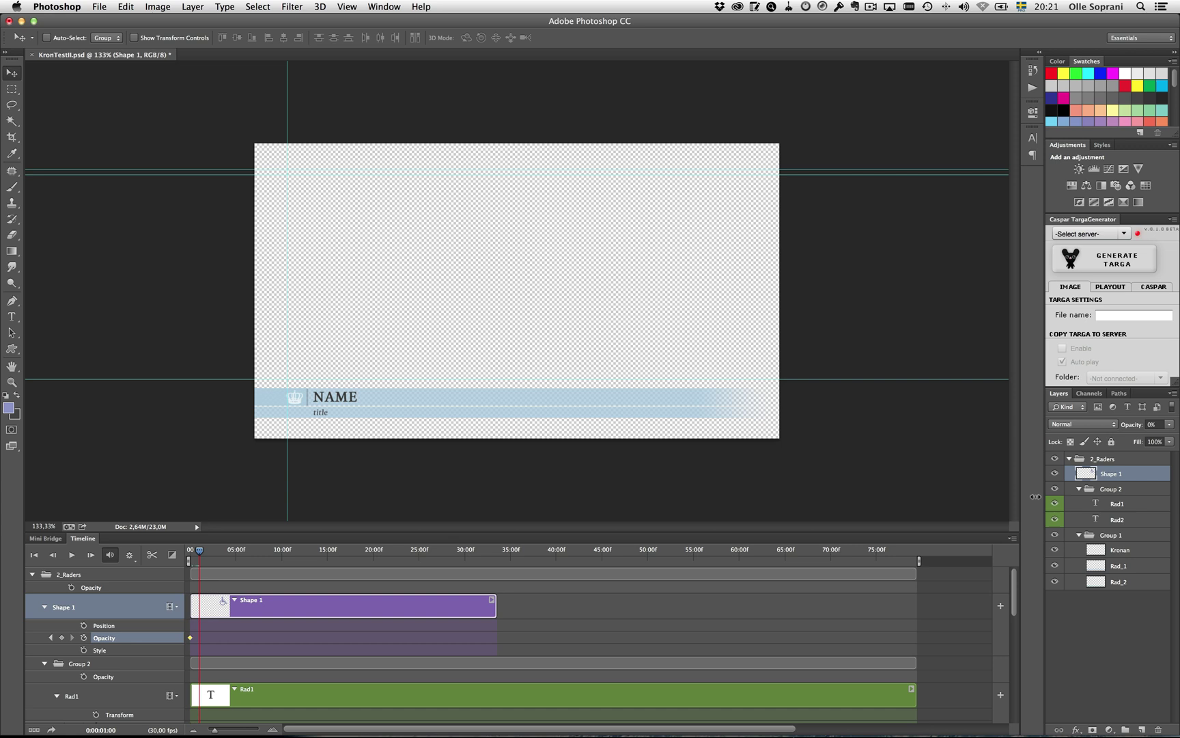
left_click(1168, 425)
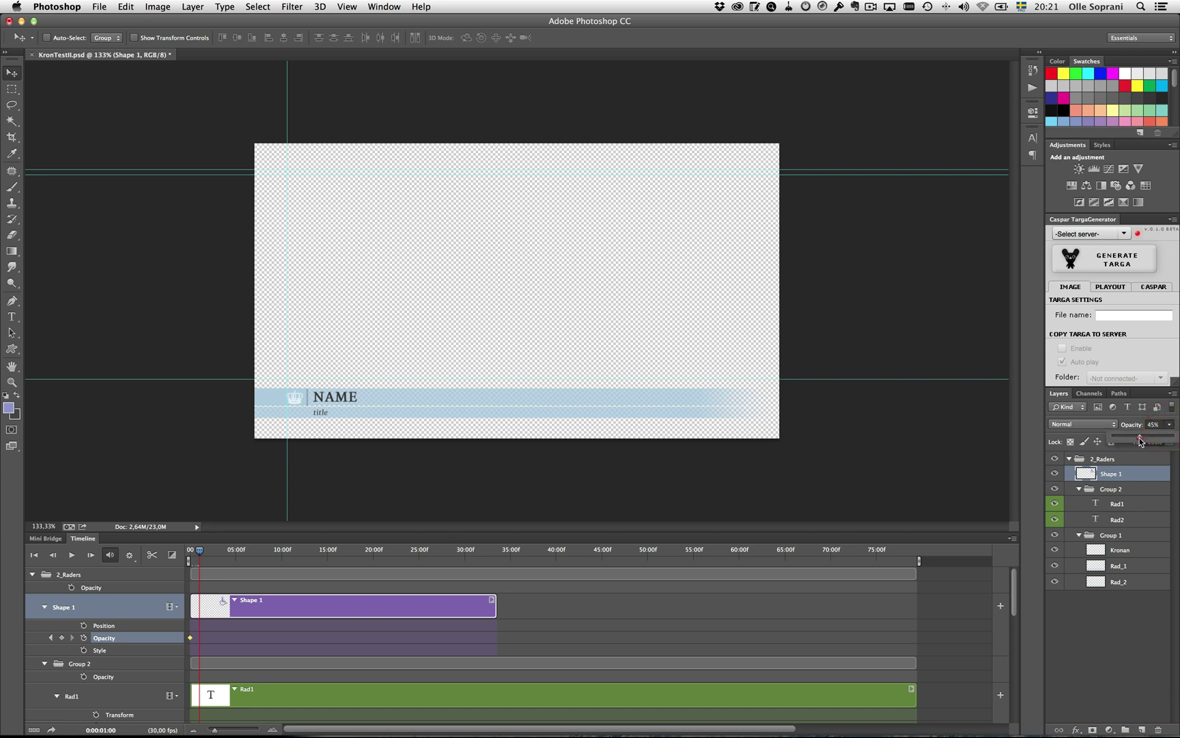
left_click_drag(1171, 435, 1160, 443)
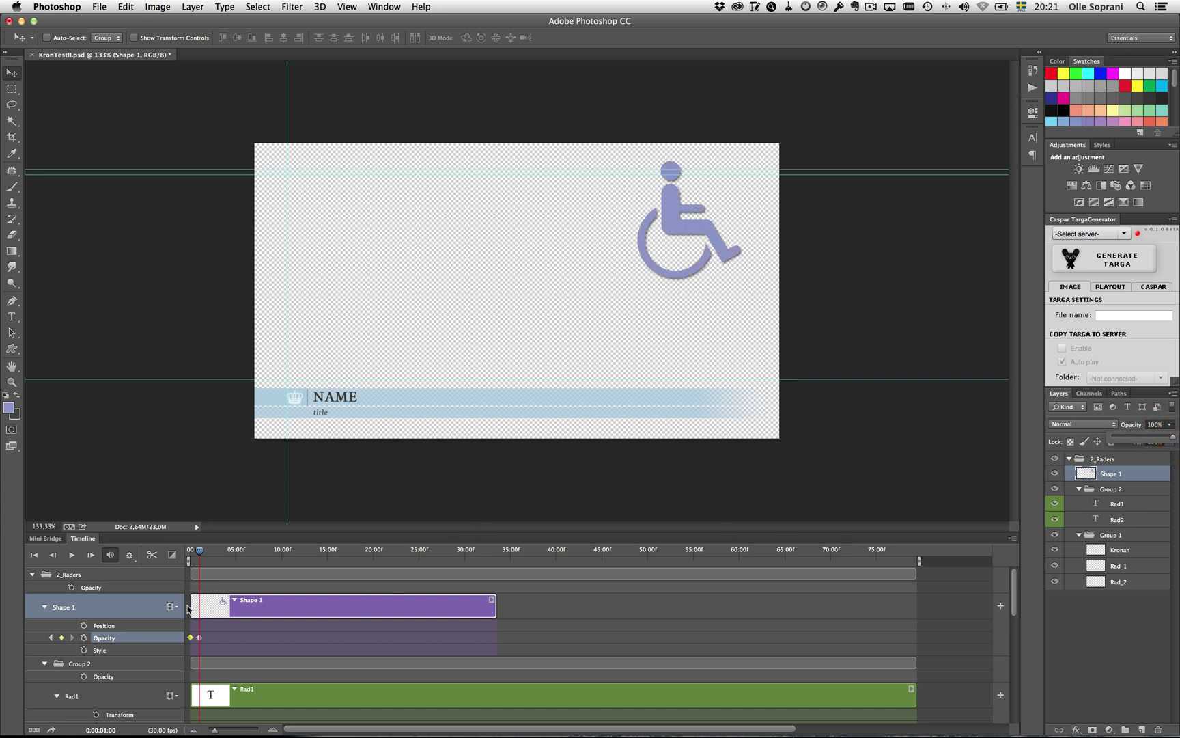
left_click_drag(199, 550, 182, 557)
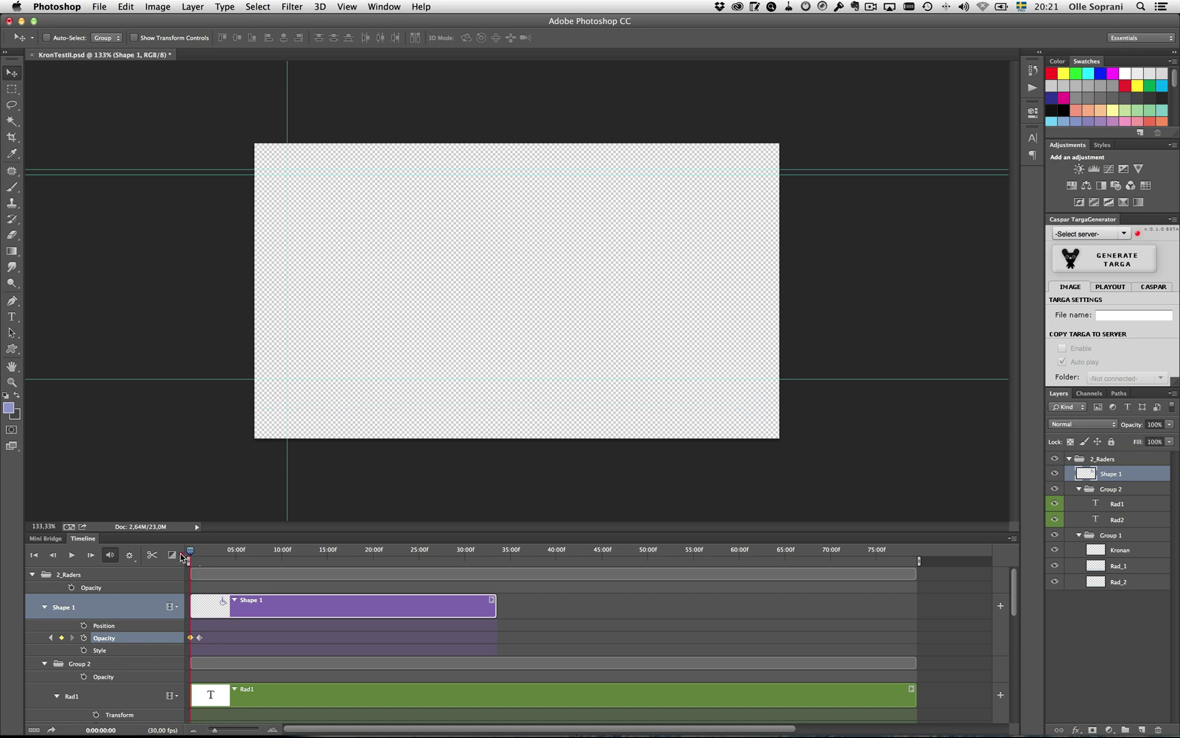
Keyframe Shape 1's position near 32:00, then push it past the right edge
left_click(84, 625)
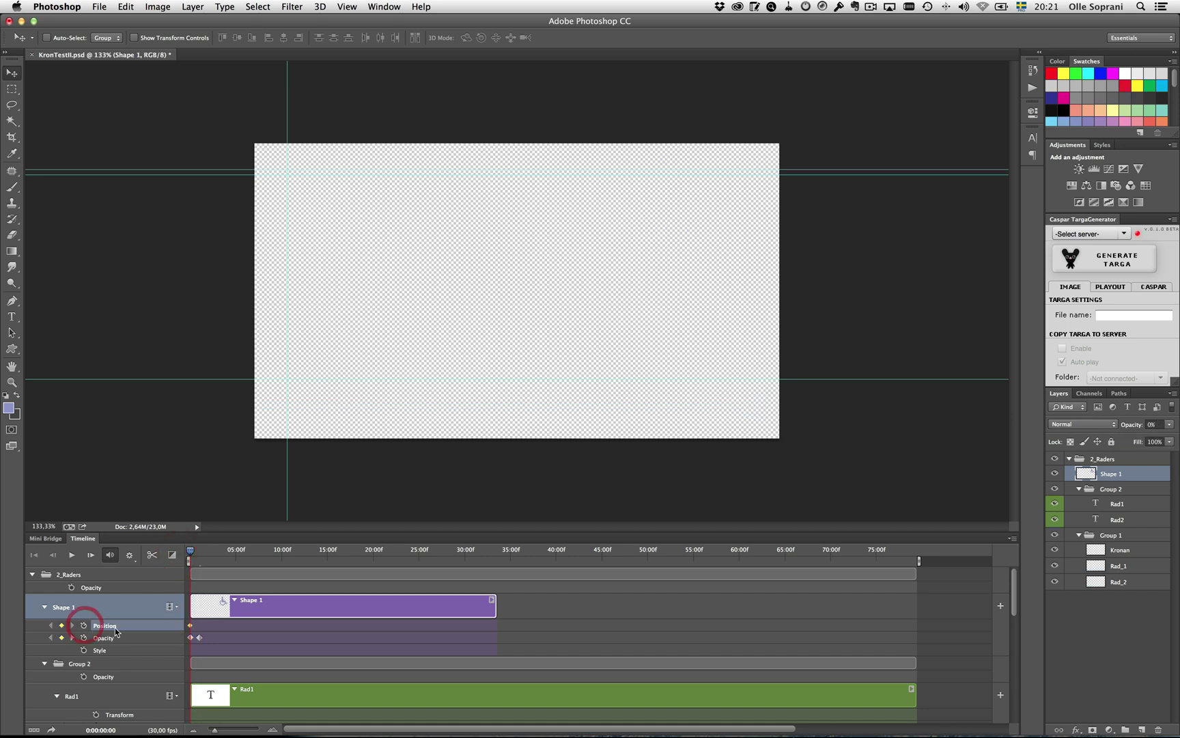
left_click_drag(191, 551, 380, 551)
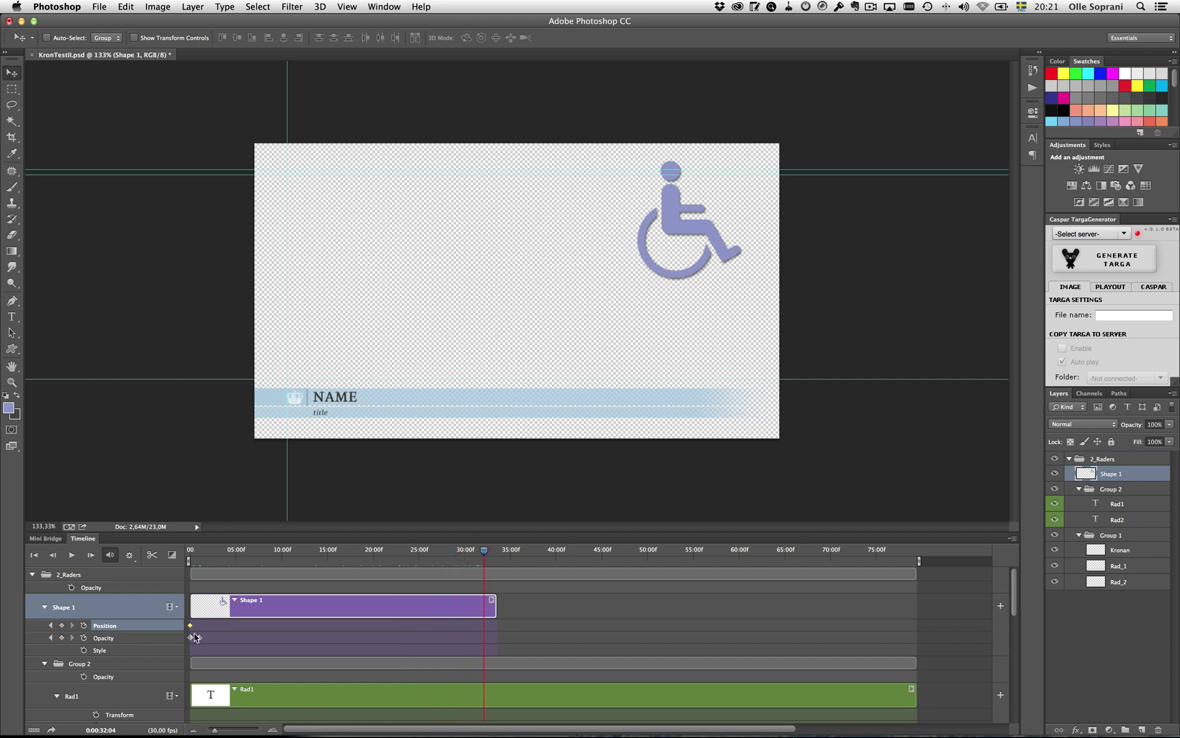
left_click(62, 626)
left_click_drag(676, 226, 814, 230)
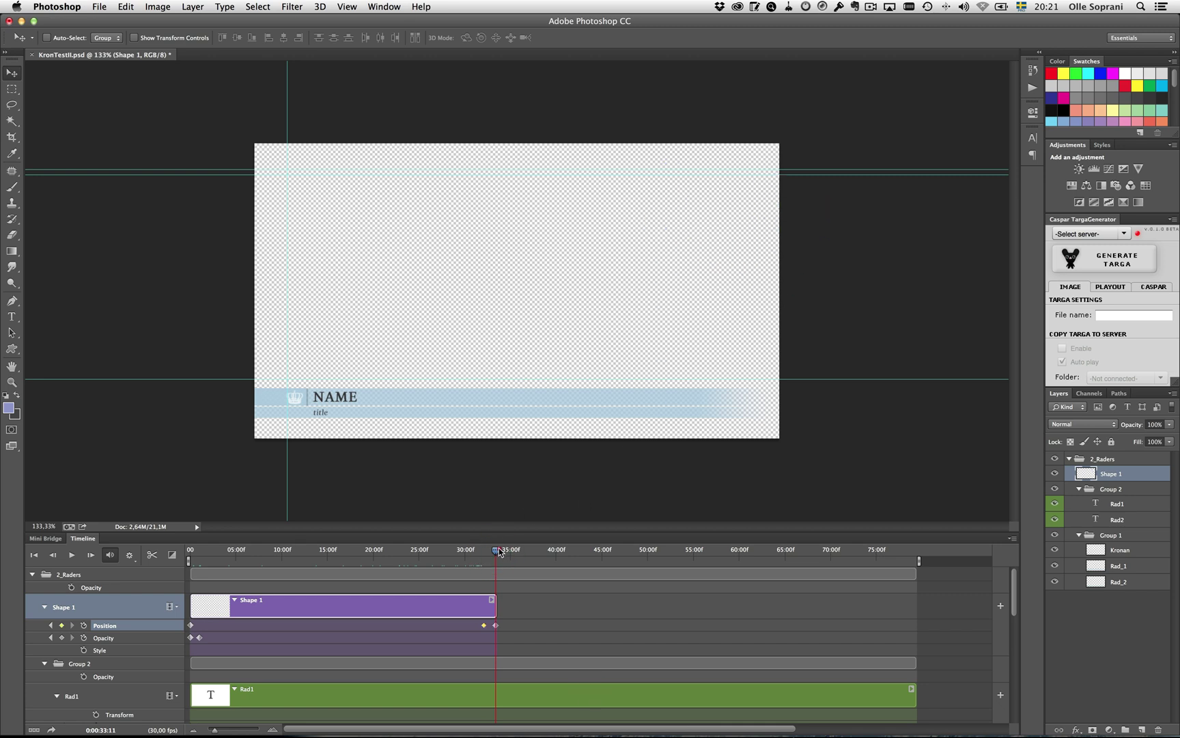
left_click_drag(500, 552, 435, 556)
mouse_move(298, 567)
left_mouse_down()
mouse_move(212, 567)
mouse_move(275, 569)
left_mouse_up()
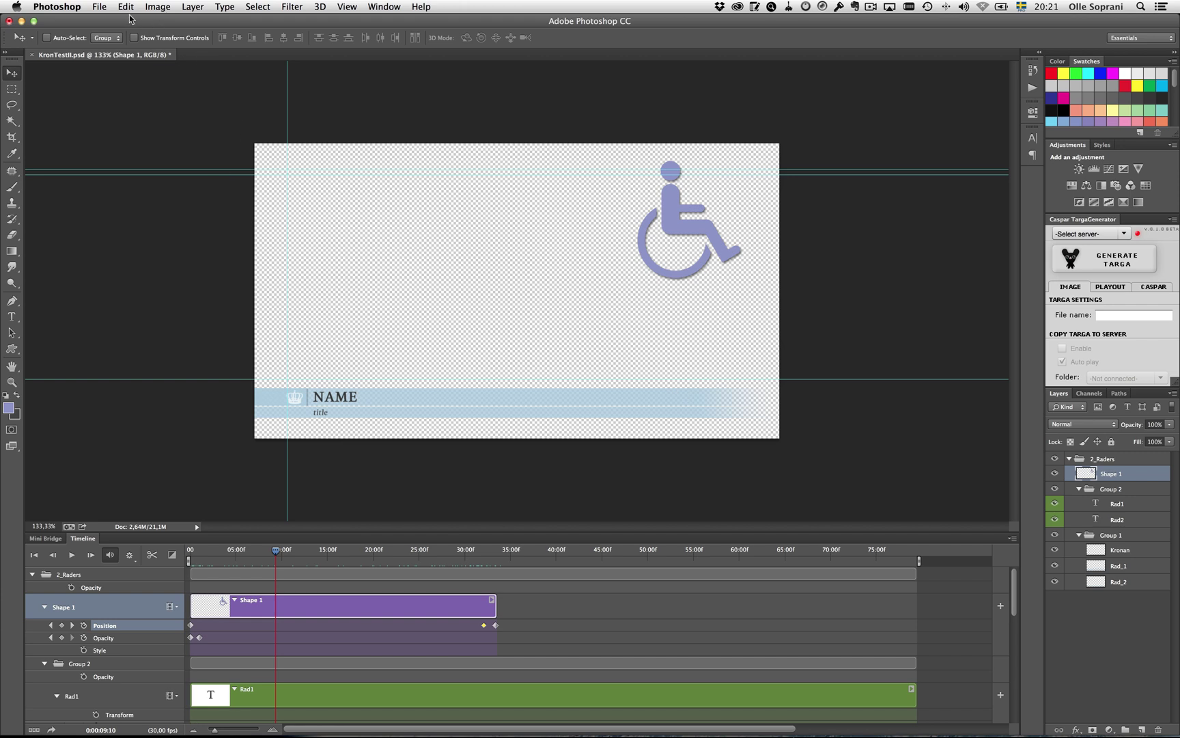
Save KronTestII.psd and quit Photoshop
left_click(100, 8)
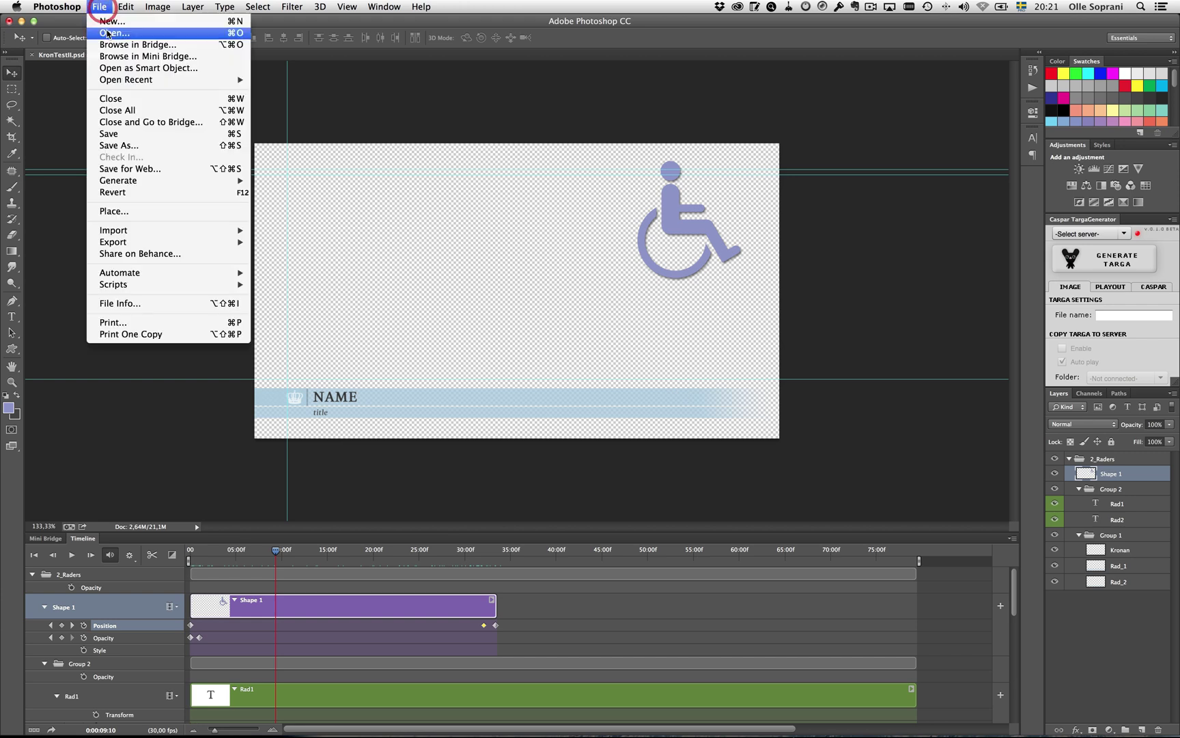
left_click(127, 134)
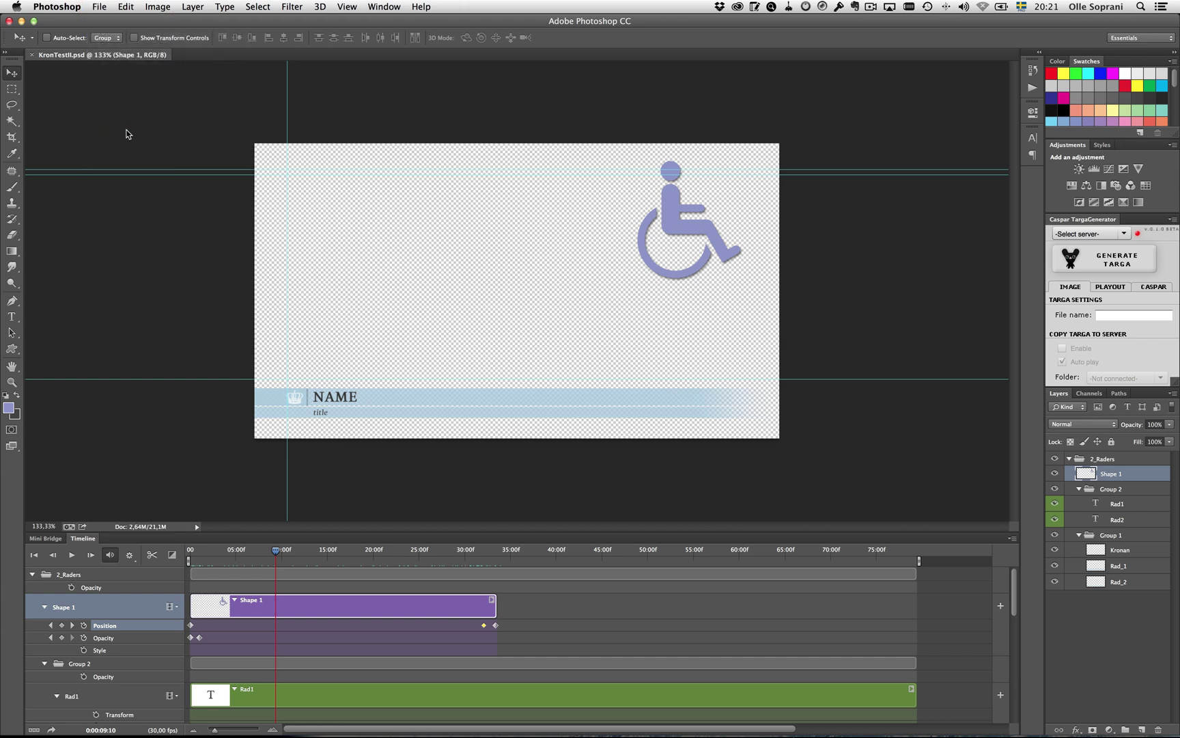
left_click(62, 9)
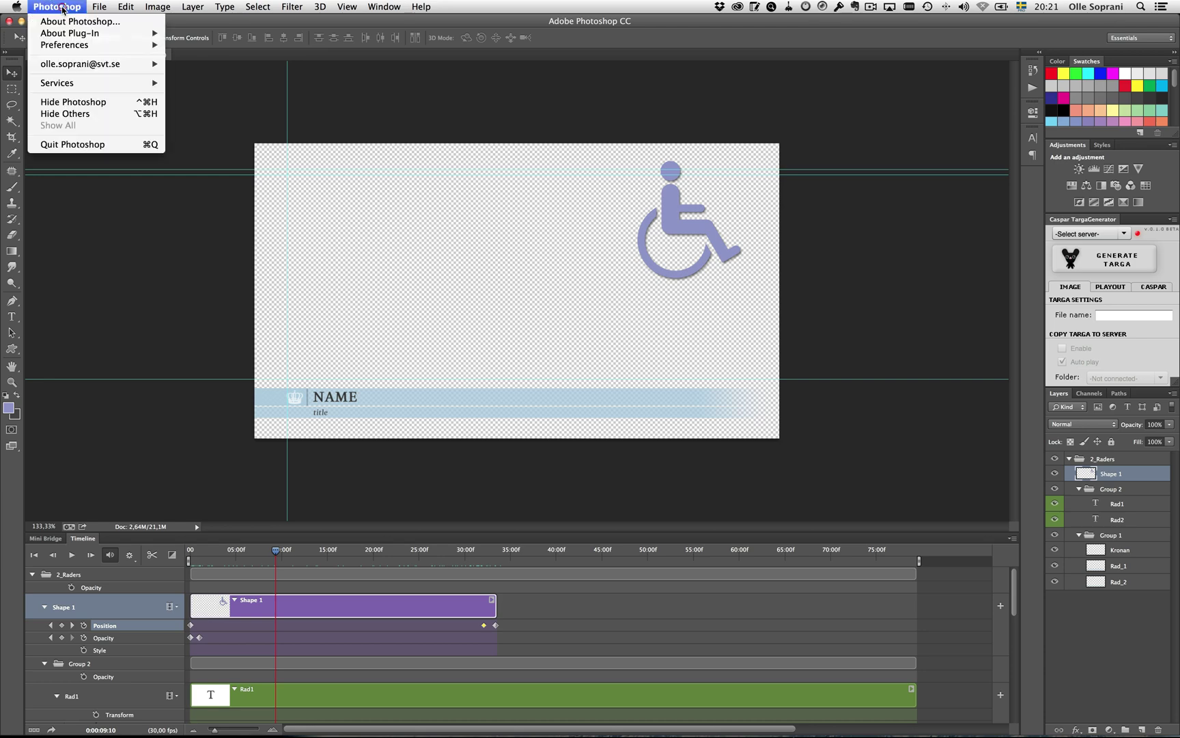
left_click(80, 140)
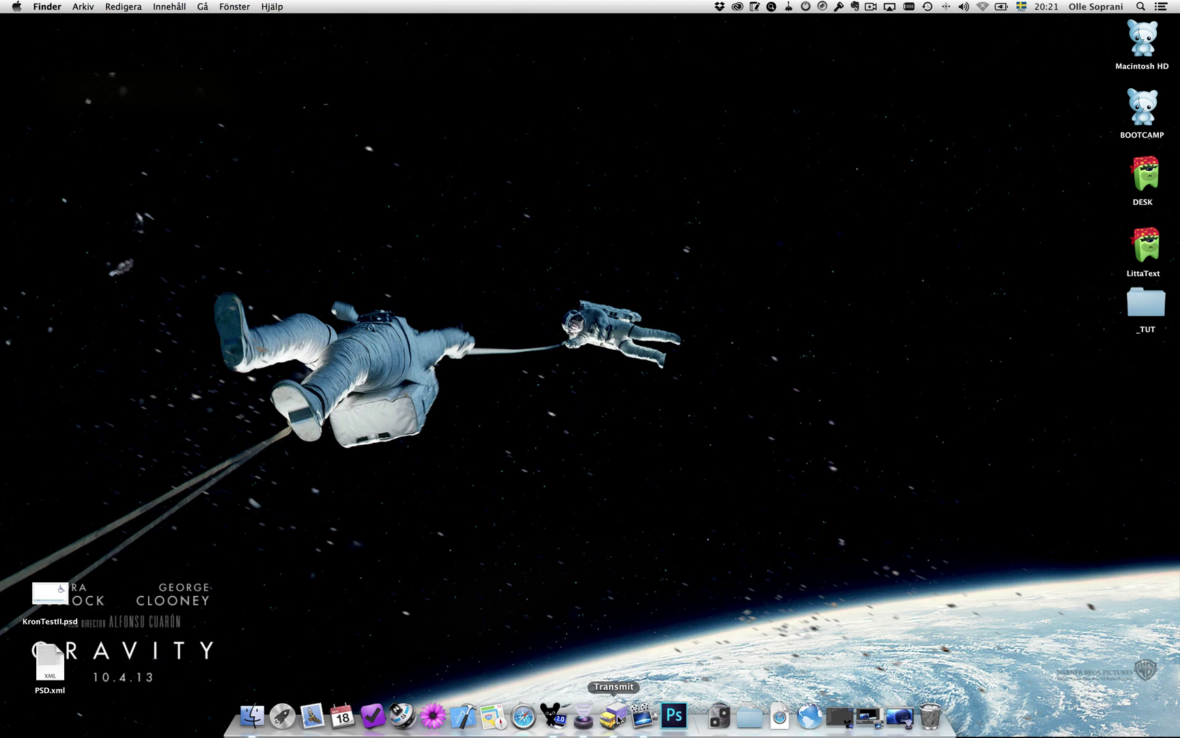
Upload KronTestII.psd from the desktop to the server's _MEDIA folder in Transmit
left_click(612, 718)
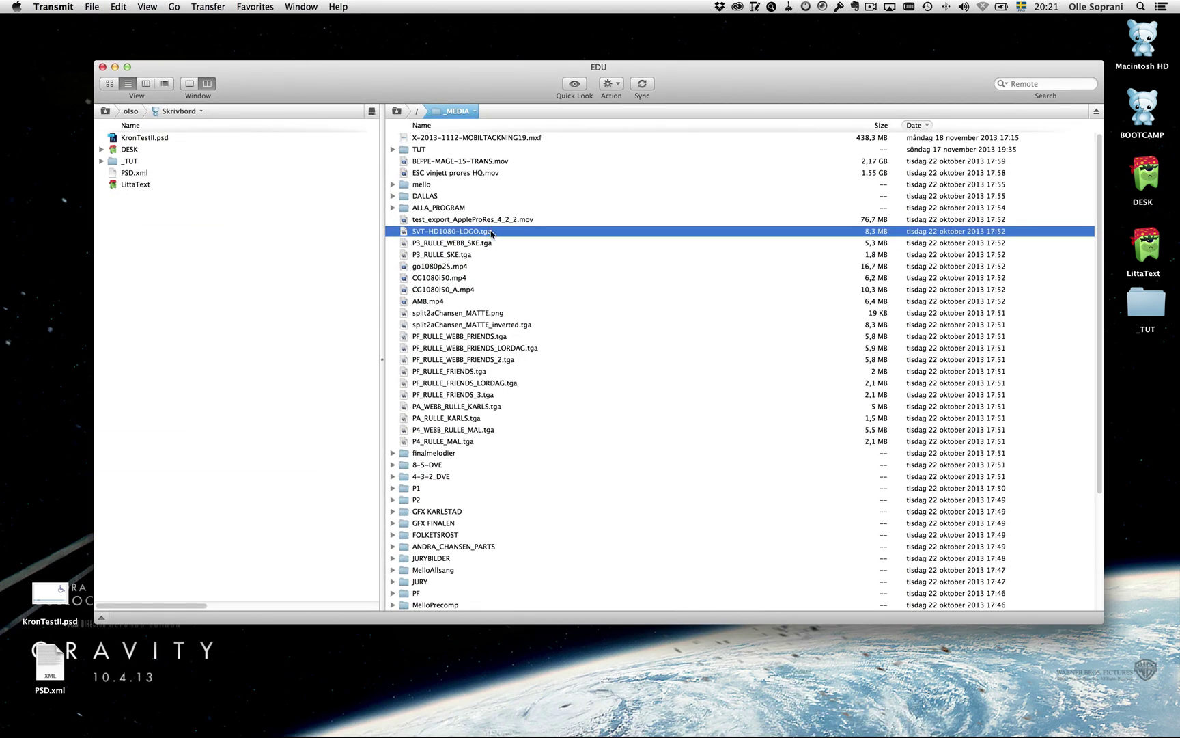
left_click(139, 139)
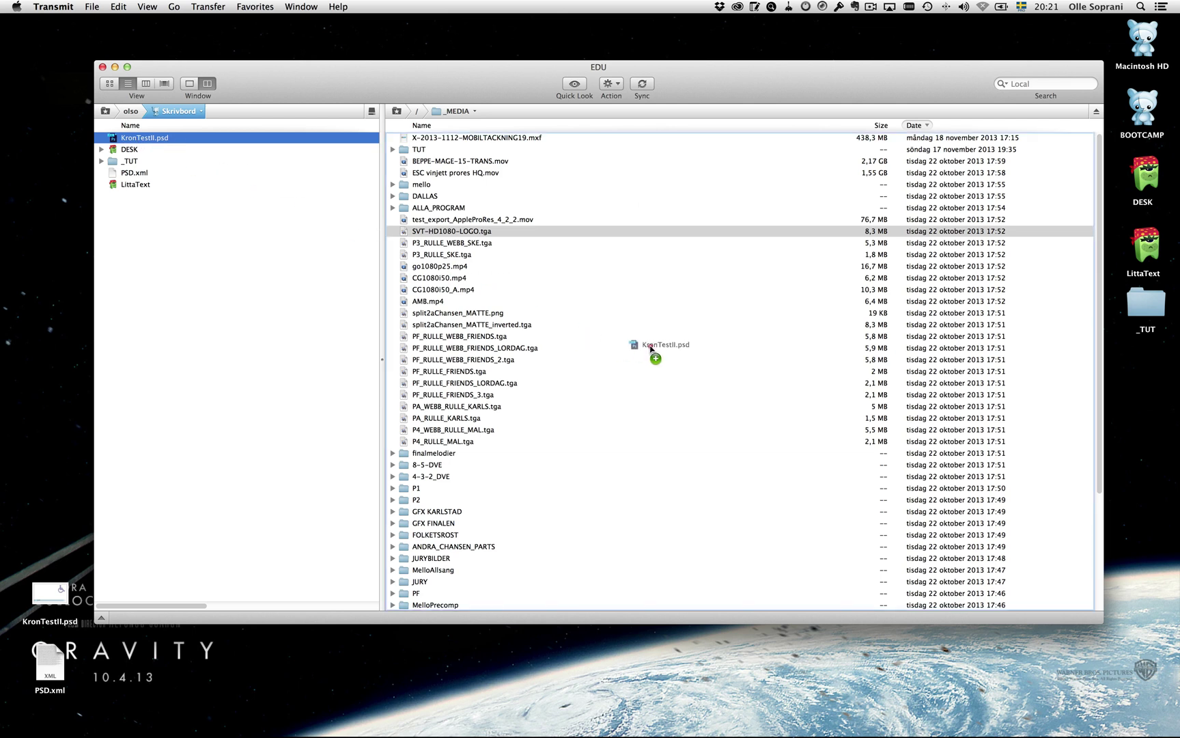
left_click_drag(313, 211, 646, 348)
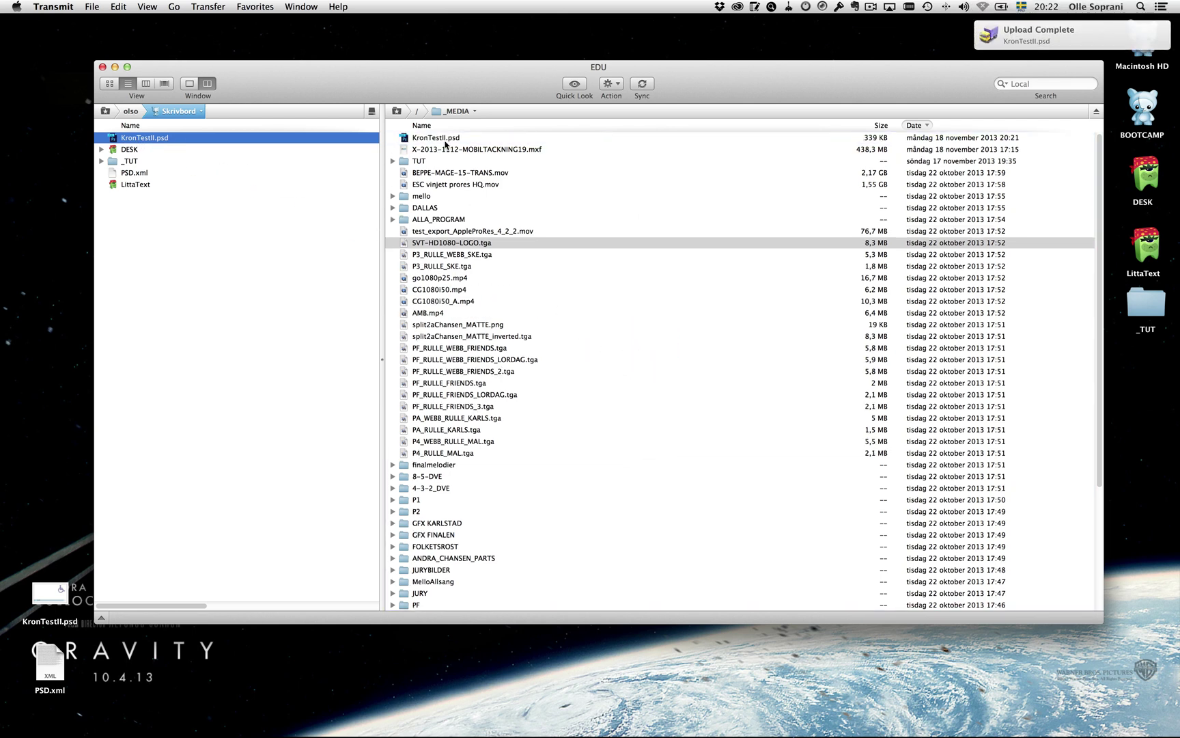
Hide Transmit and bring up the Wirecast output window
left_click(117, 68)
left_click(238, 236)
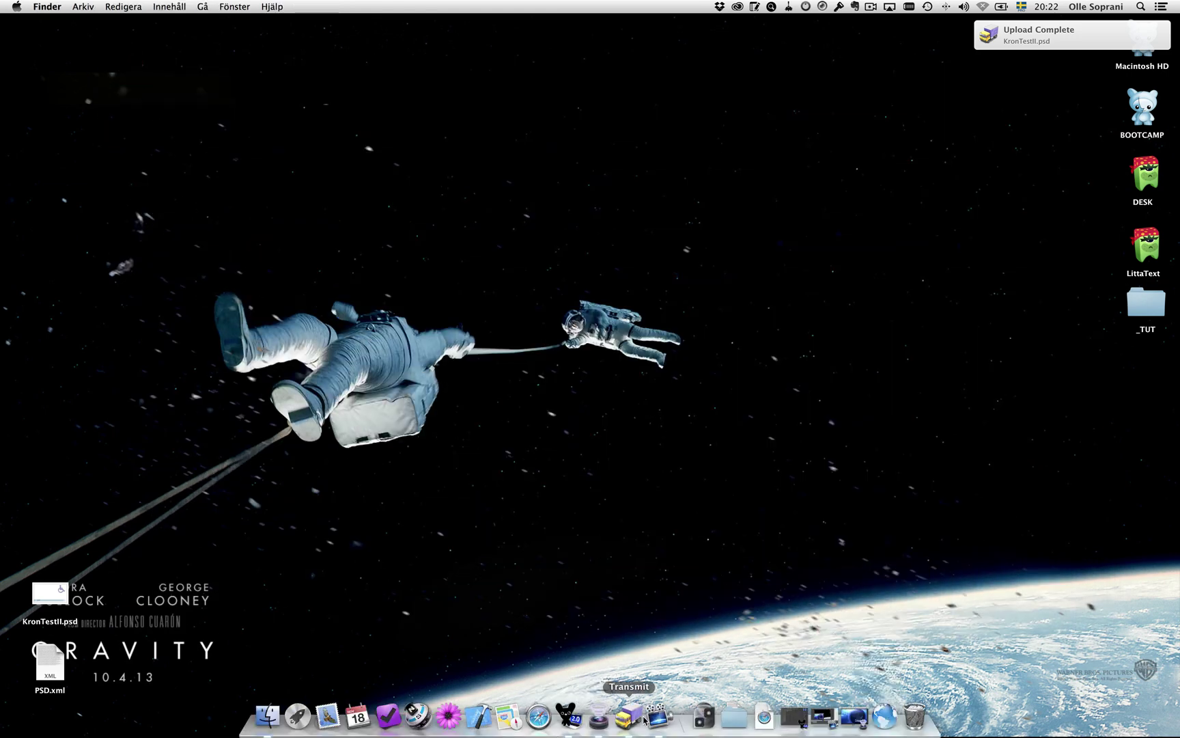
left_click(600, 715)
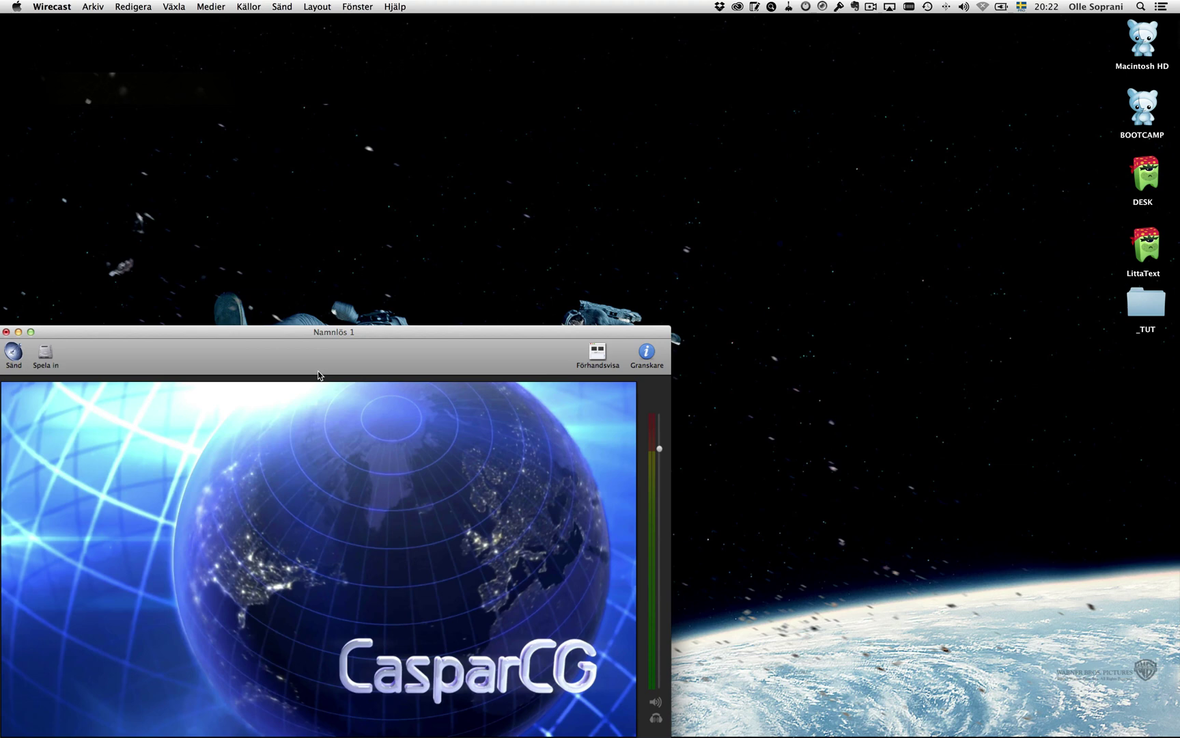
mouse_move(613, 732)
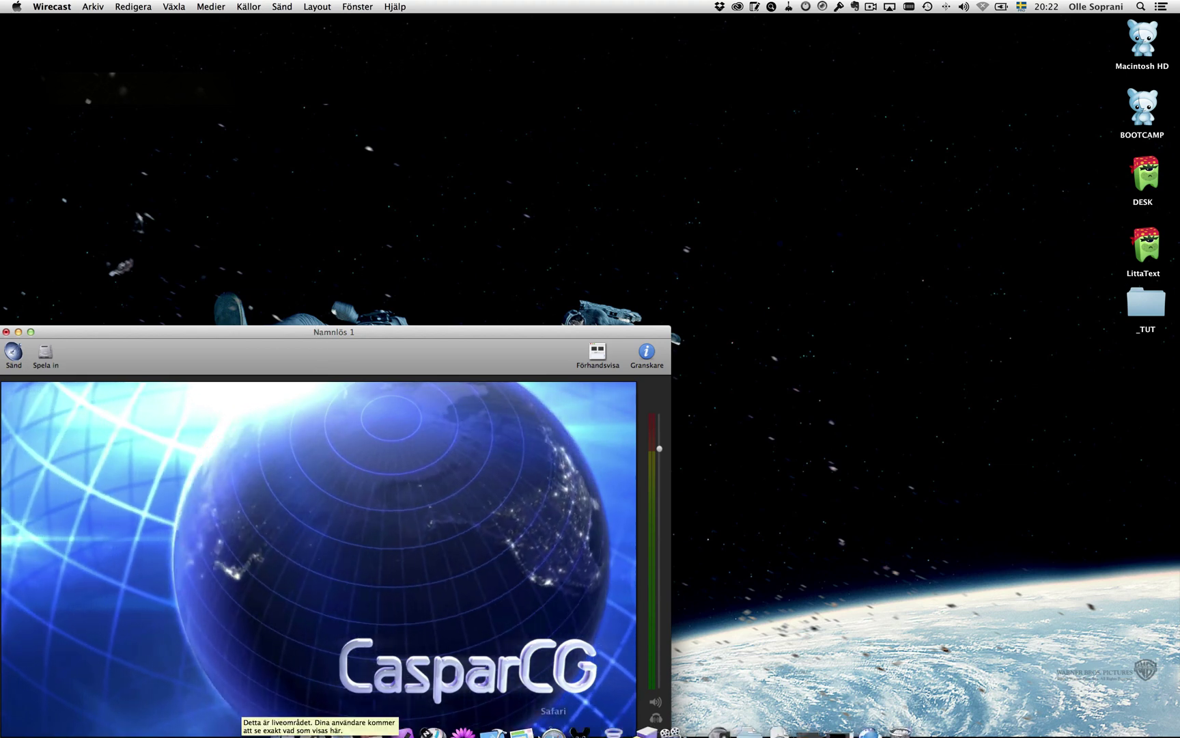
Restore the CasparCG Client window showing the PSD.xml rundown from the Dock
left_click(613, 718)
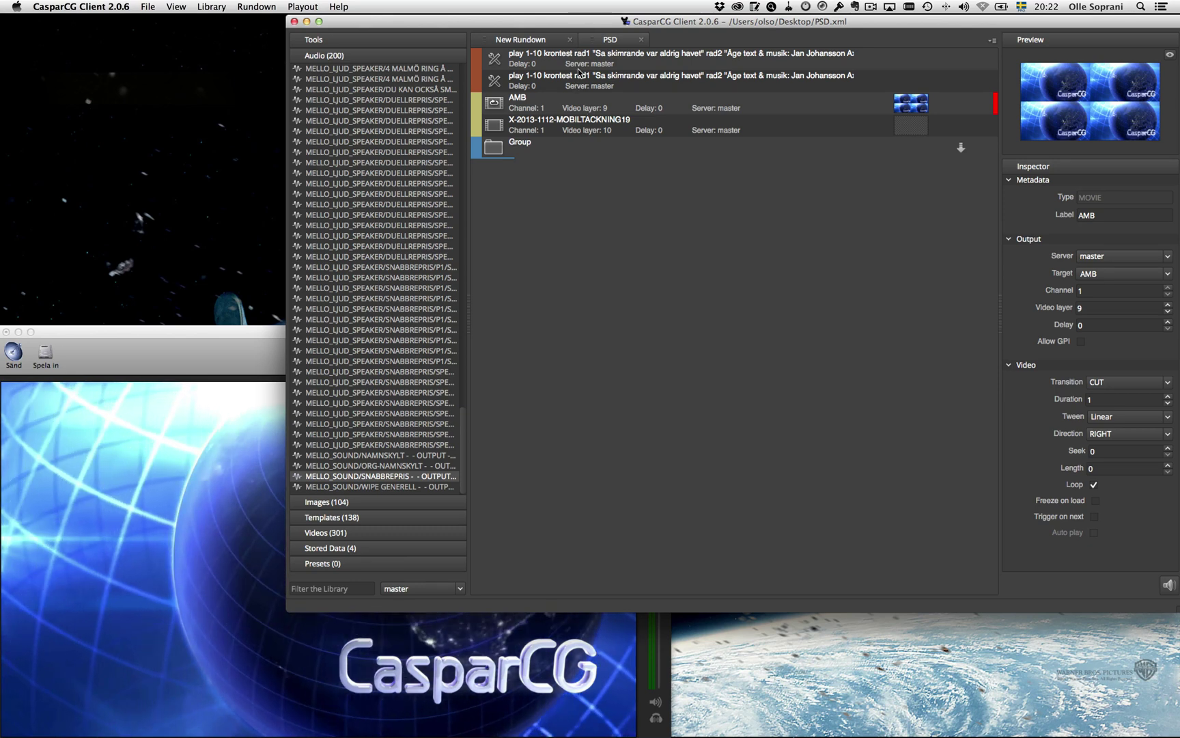
Inspect the first Kron lower-third item using the Custom Command tool
key("Up")
left_click(355, 39)
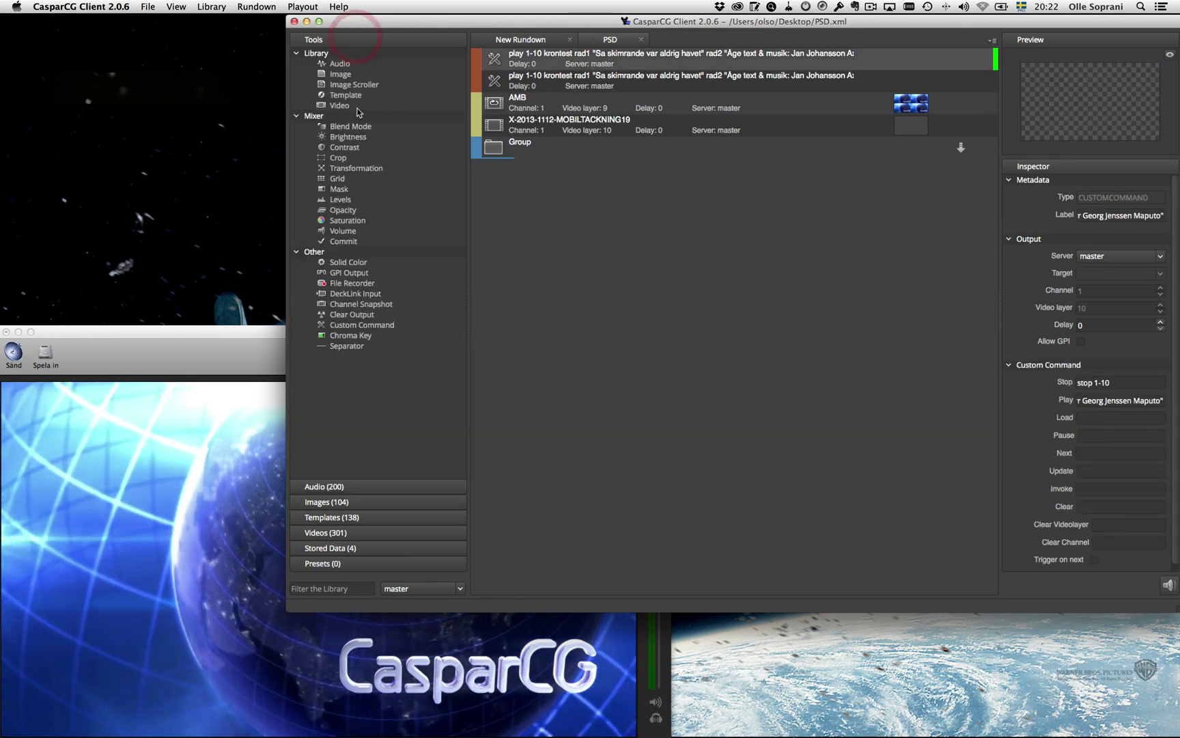
left_click(362, 324)
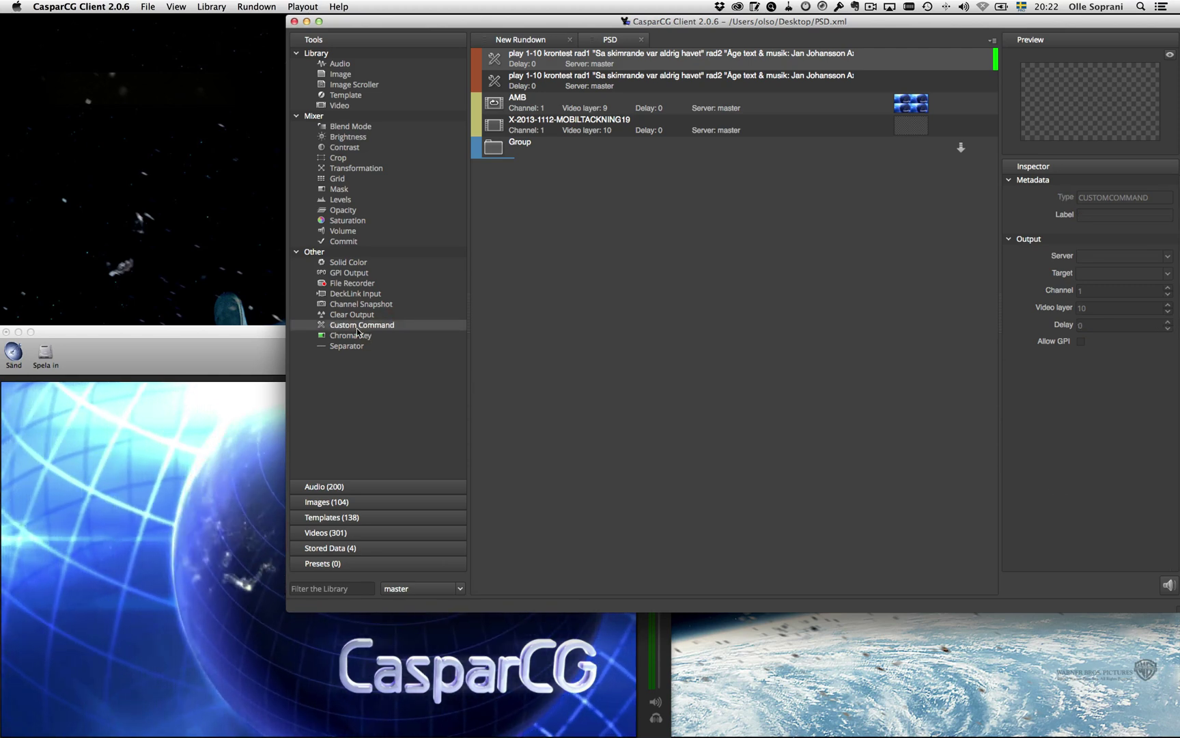
left_click(562, 67)
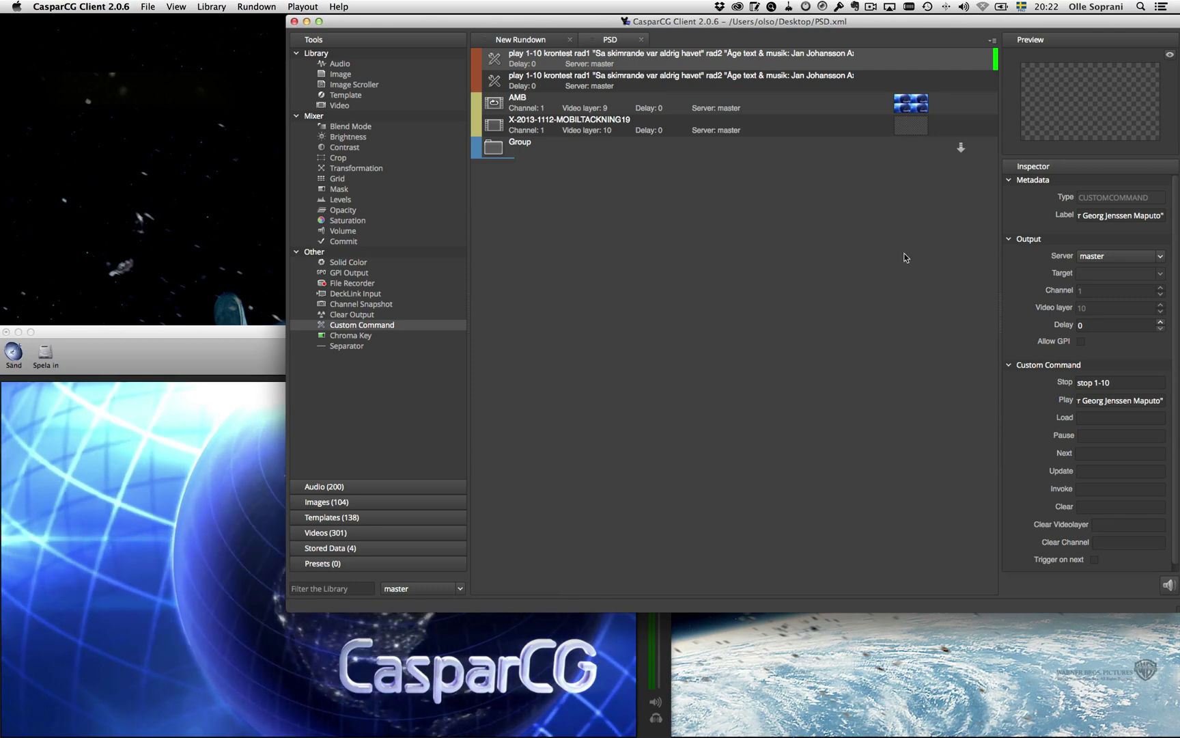
Widen the inspector to read full play text, then inspect the second Kron item and AMB
left_click_drag(999, 315, 939, 314)
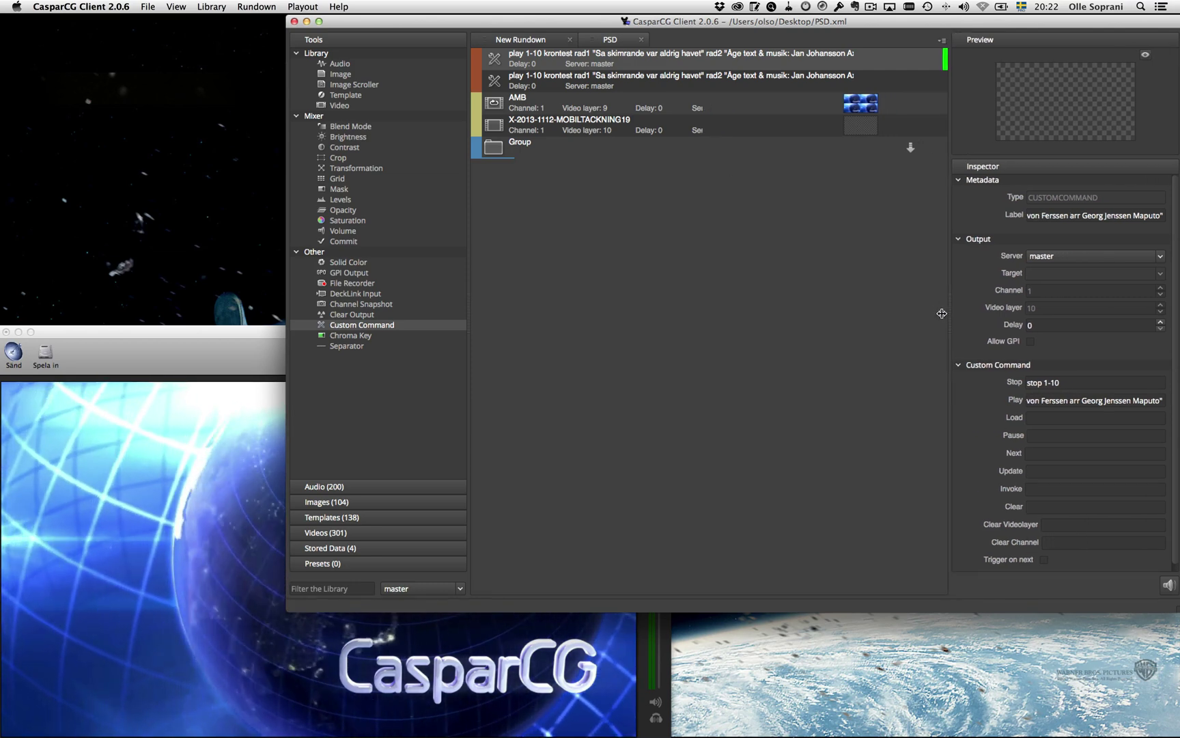
left_click(1035, 401)
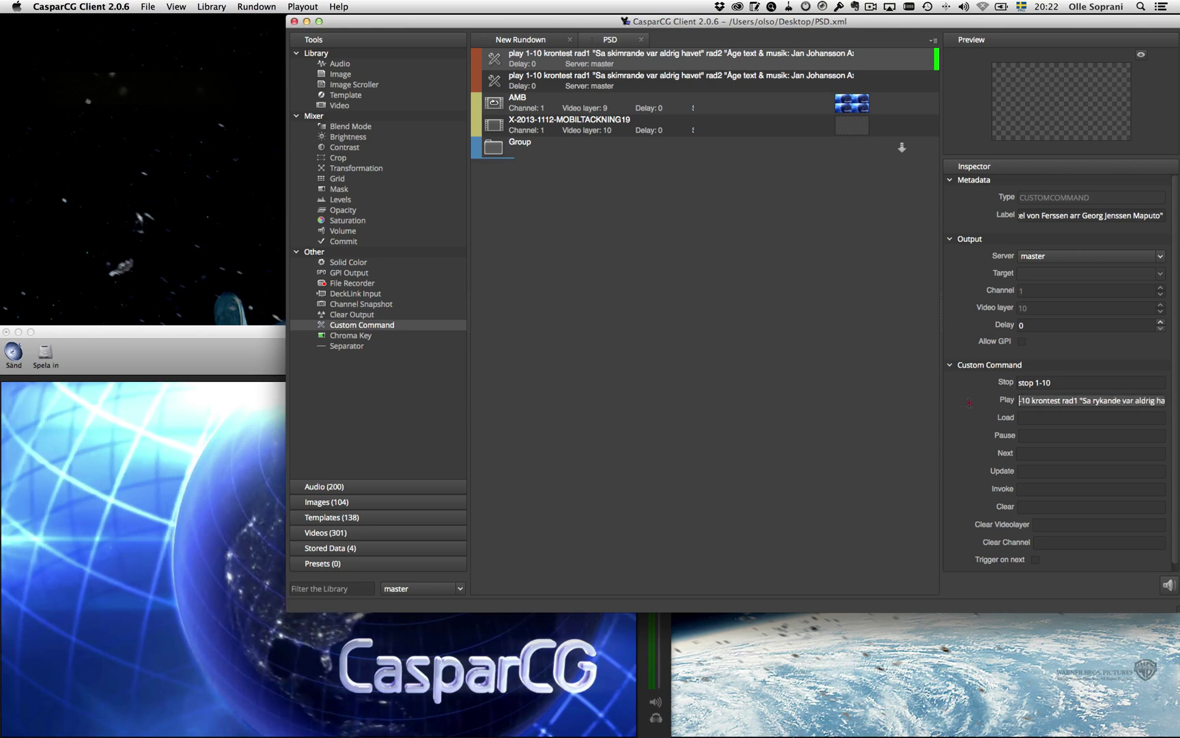
left_click(887, 371)
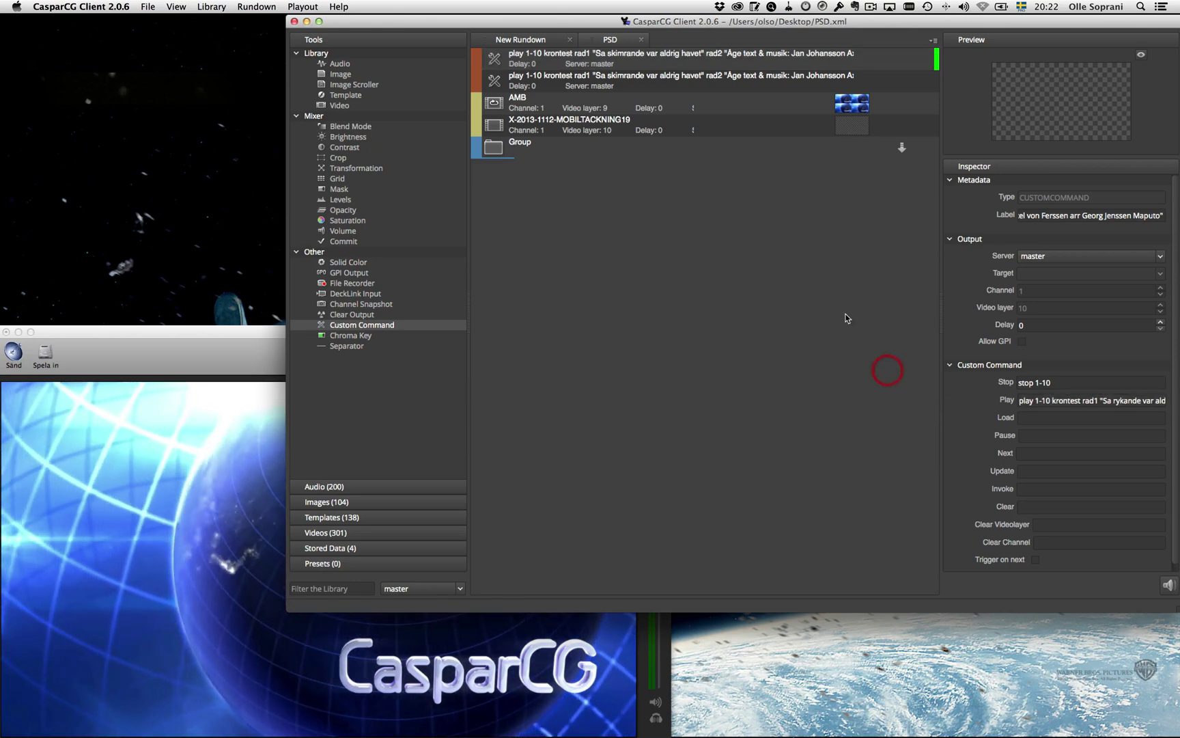
left_click(593, 81)
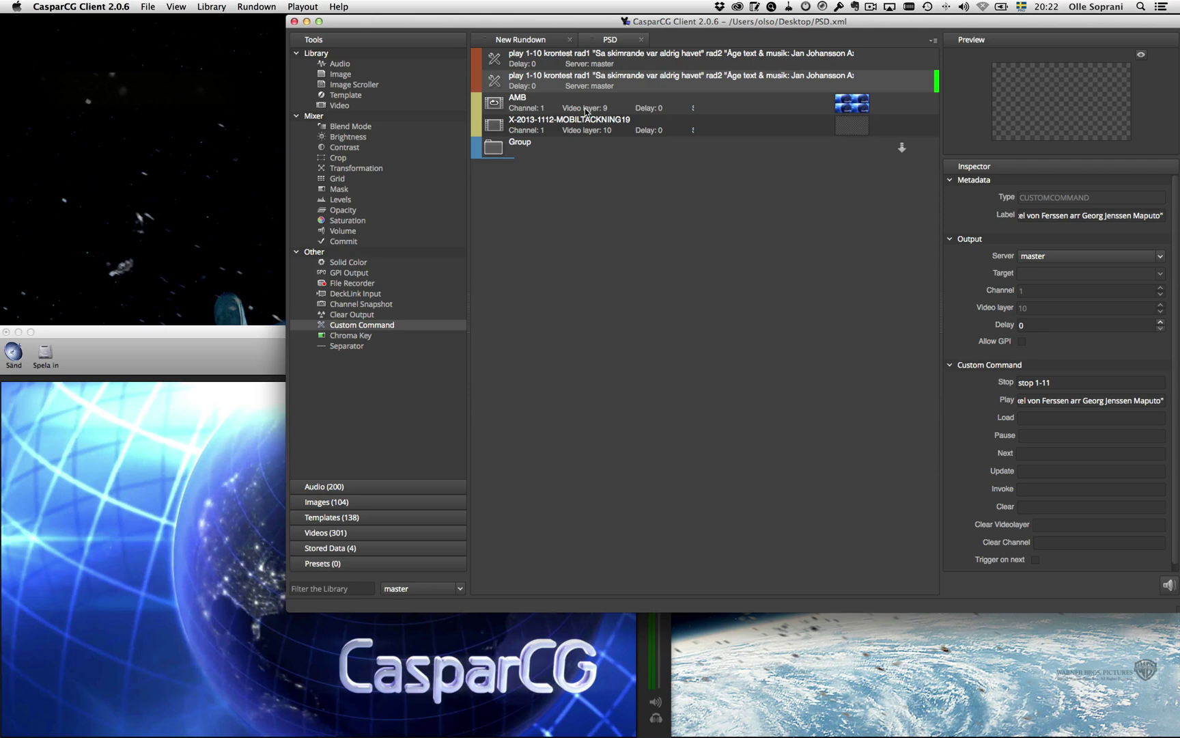
left_click(586, 110)
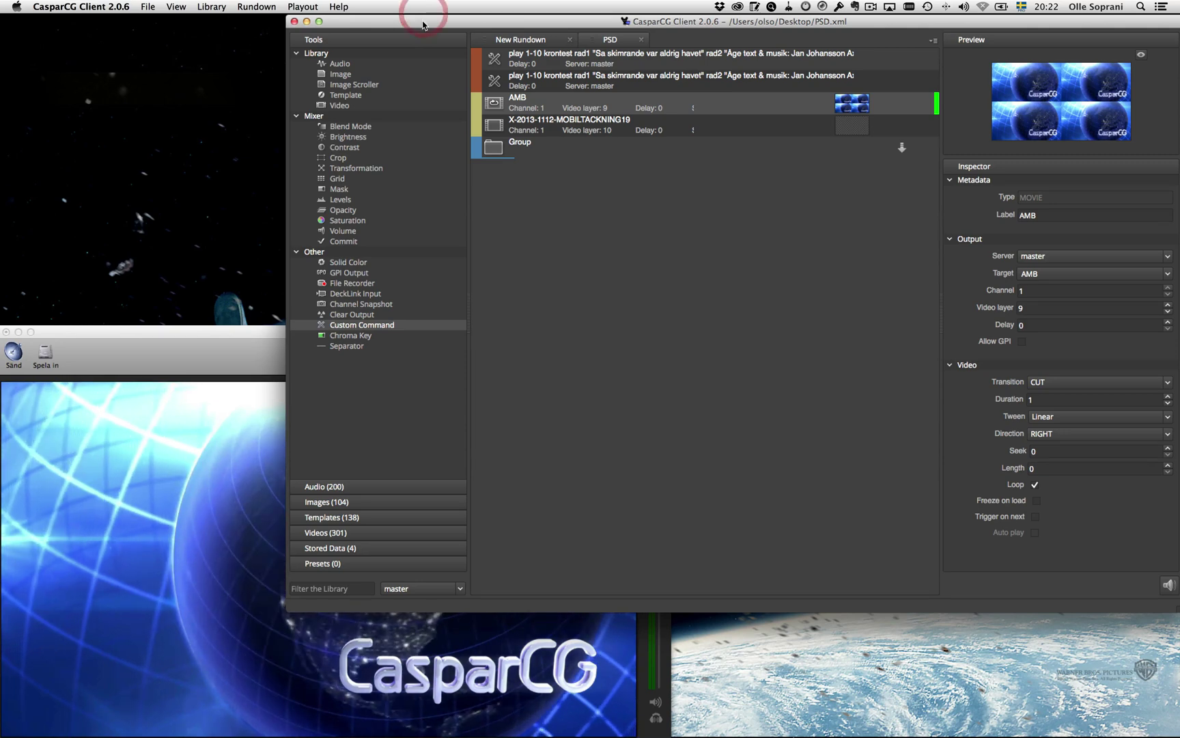
Play the second 'play 1-10 krontest' command with F2, arranging windows to view the Wirecast output
left_click_drag(425, 21, 659, 26)
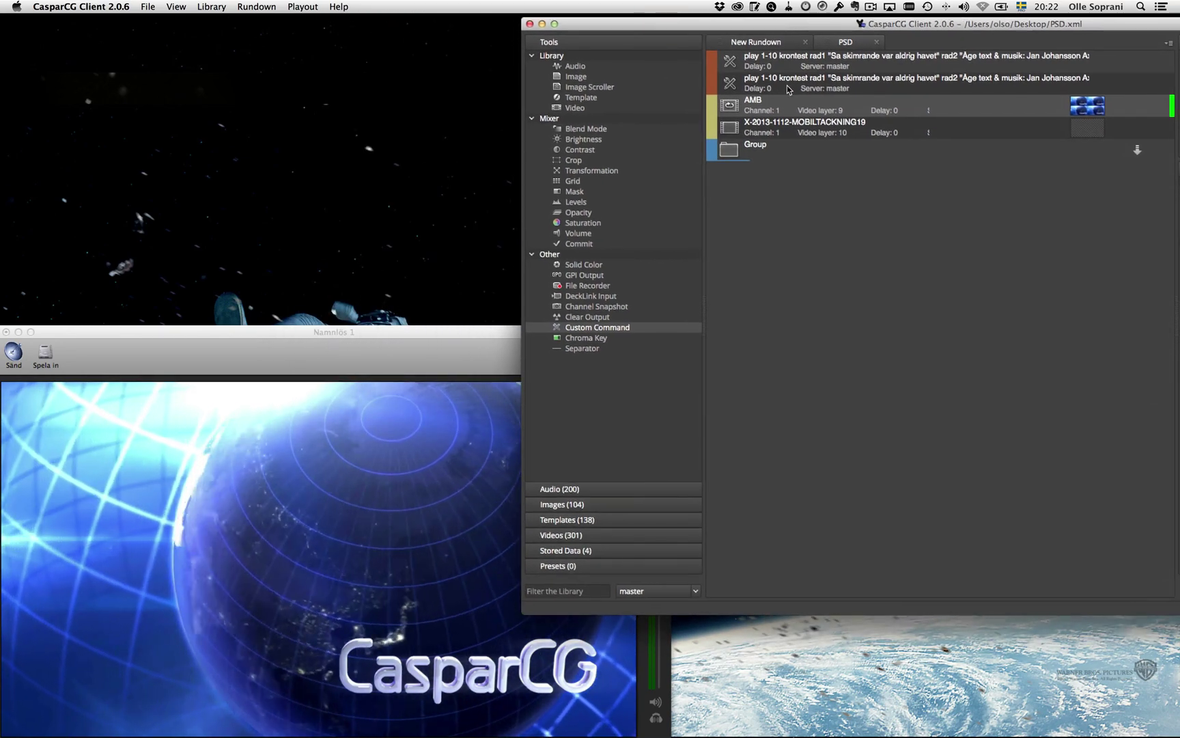
left_click(789, 88)
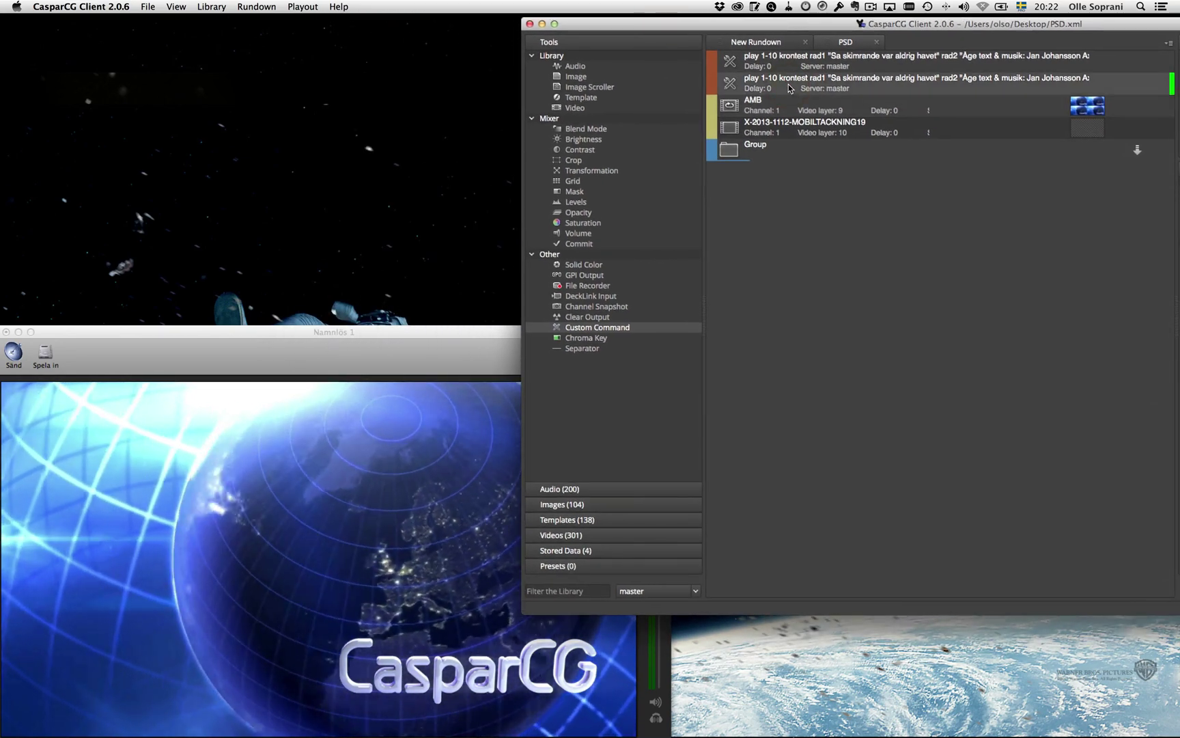
key("F2")
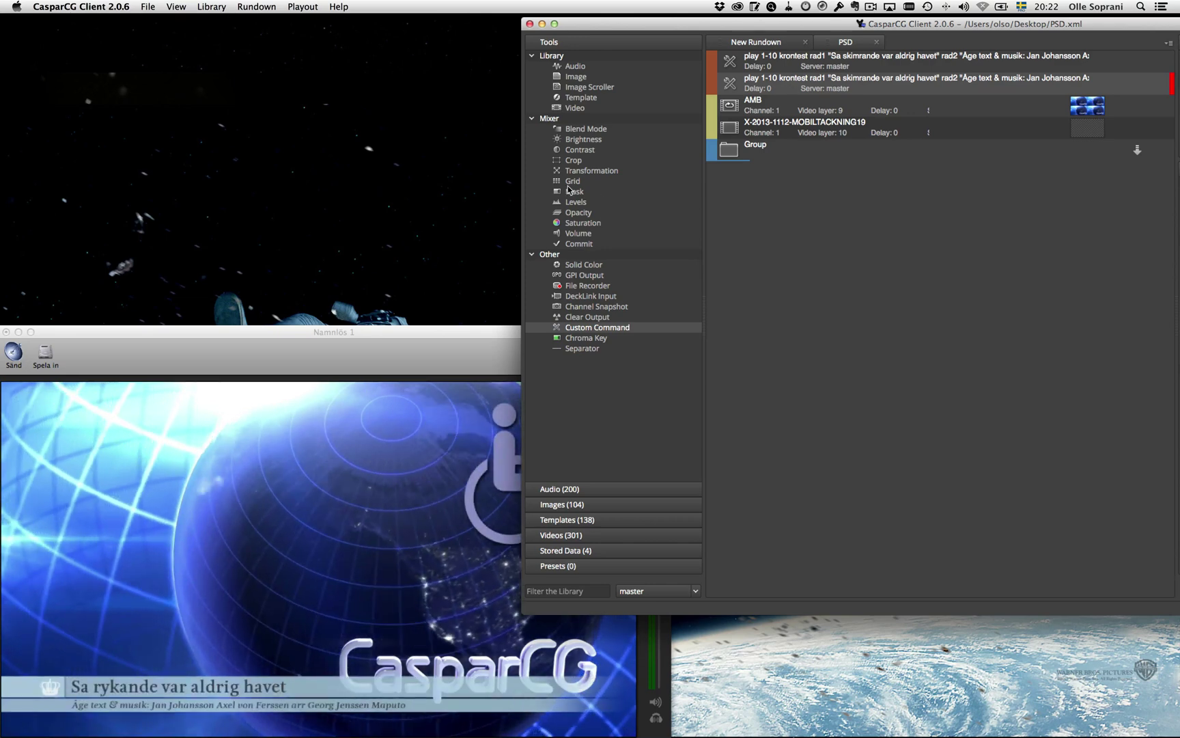
left_click_drag(614, 23, 772, 35)
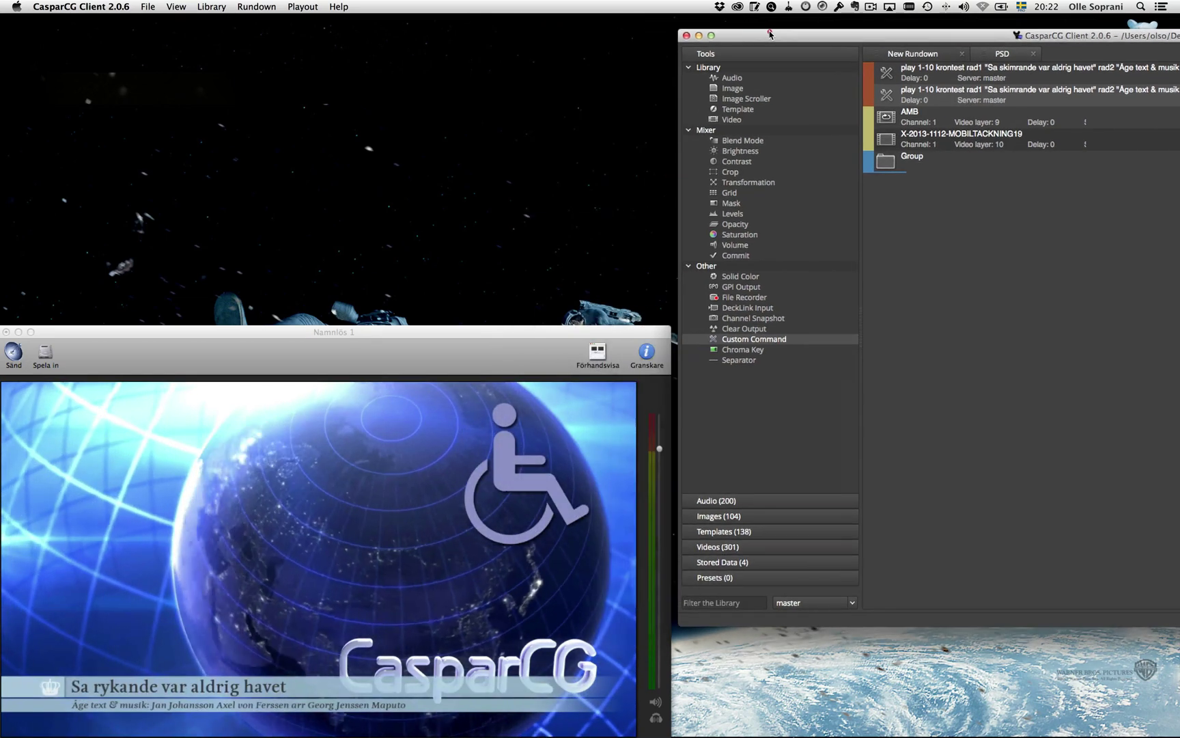
left_click_drag(457, 329, 475, 244)
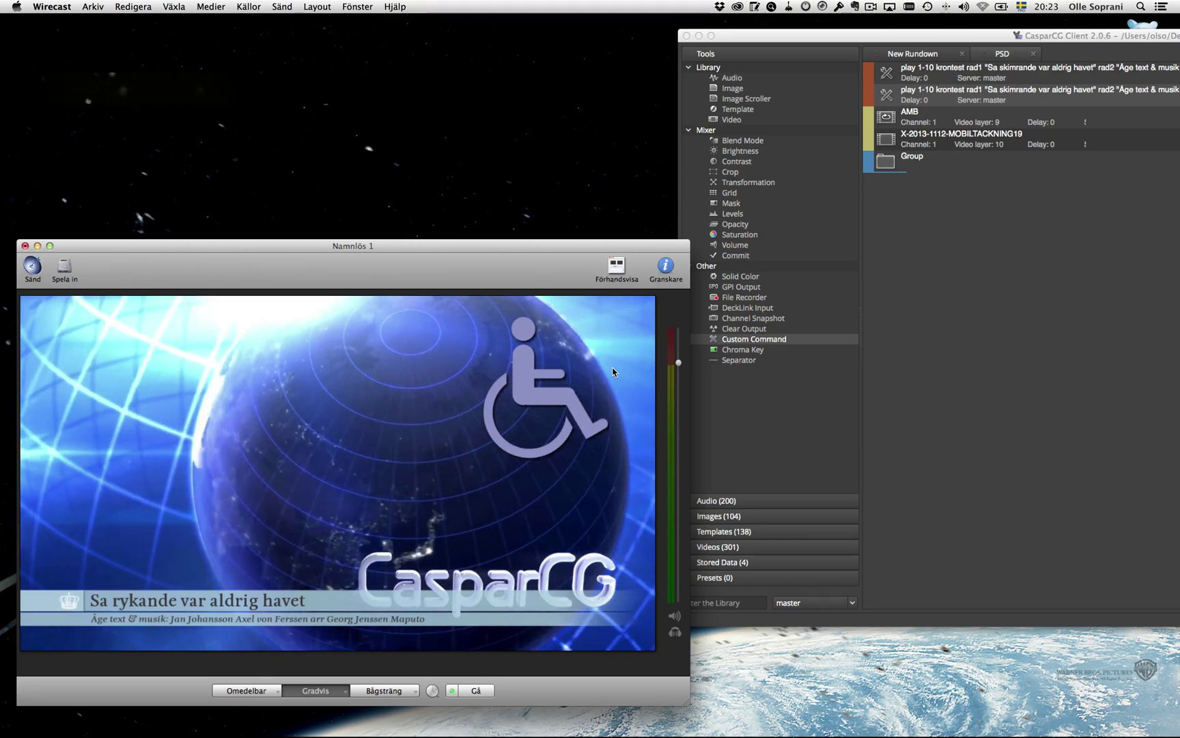
left_click(788, 40)
left_click_drag(788, 41, 754, 48)
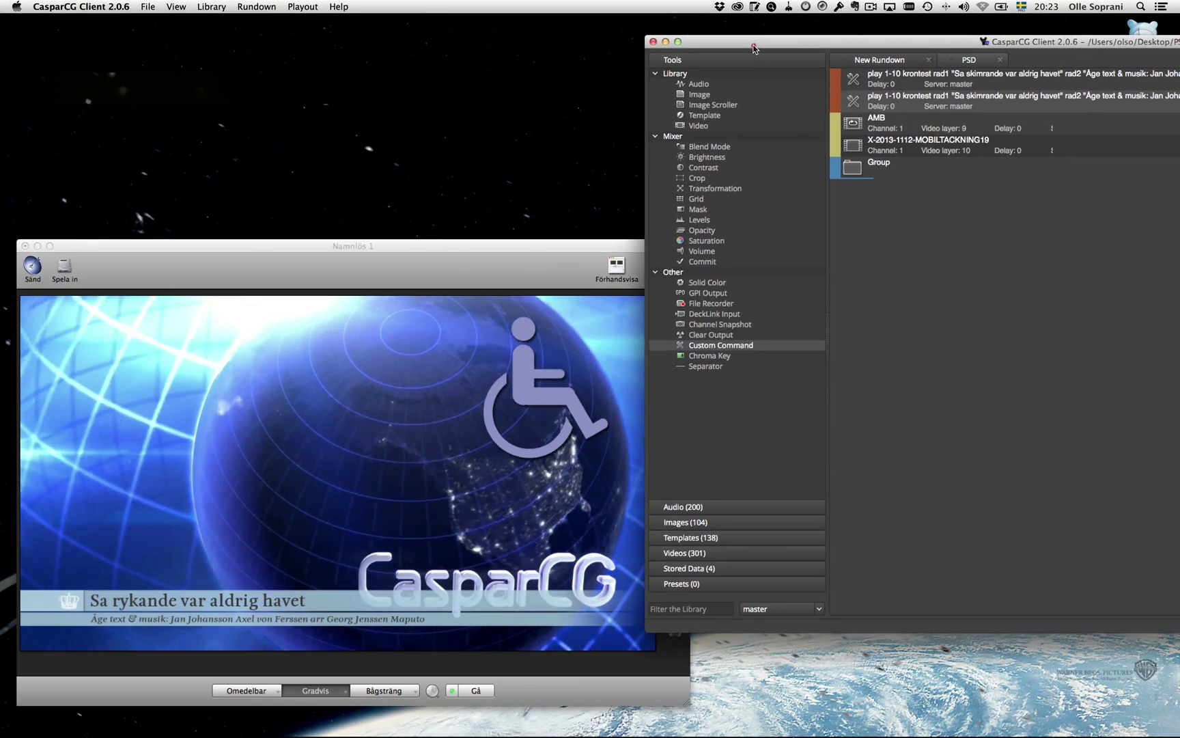
left_click_drag(501, 250, 491, 250)
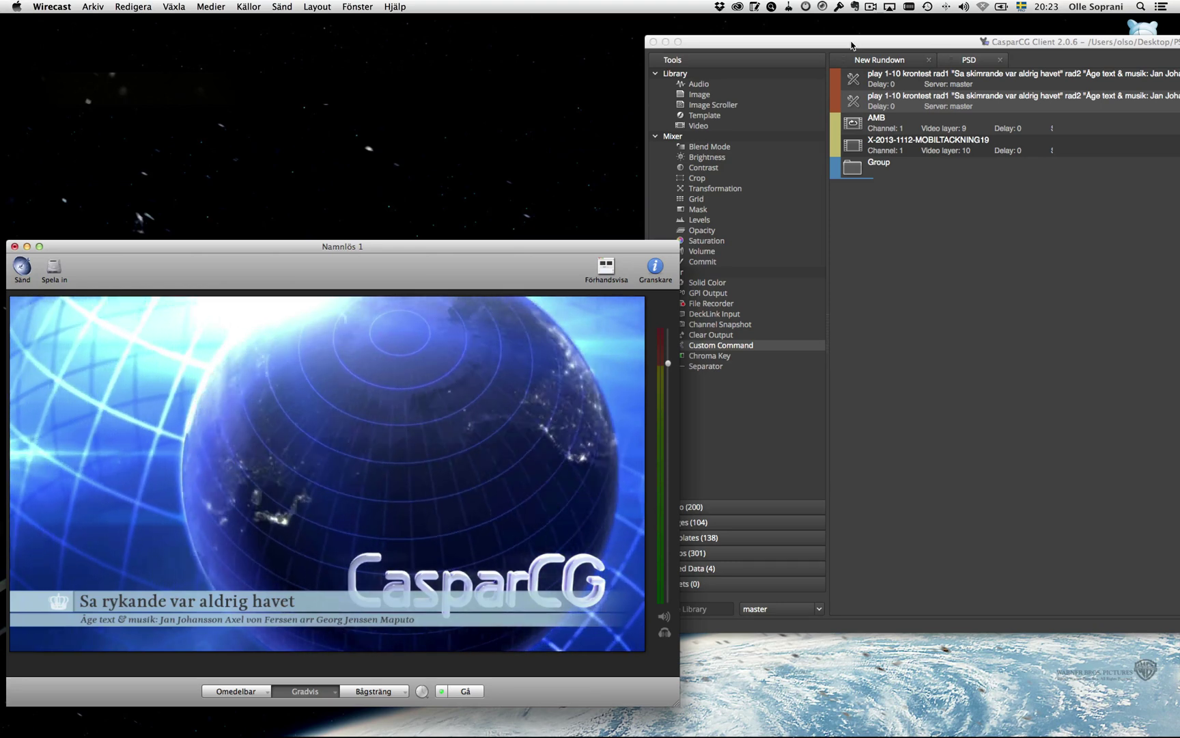
left_click_drag(852, 44, 621, 43)
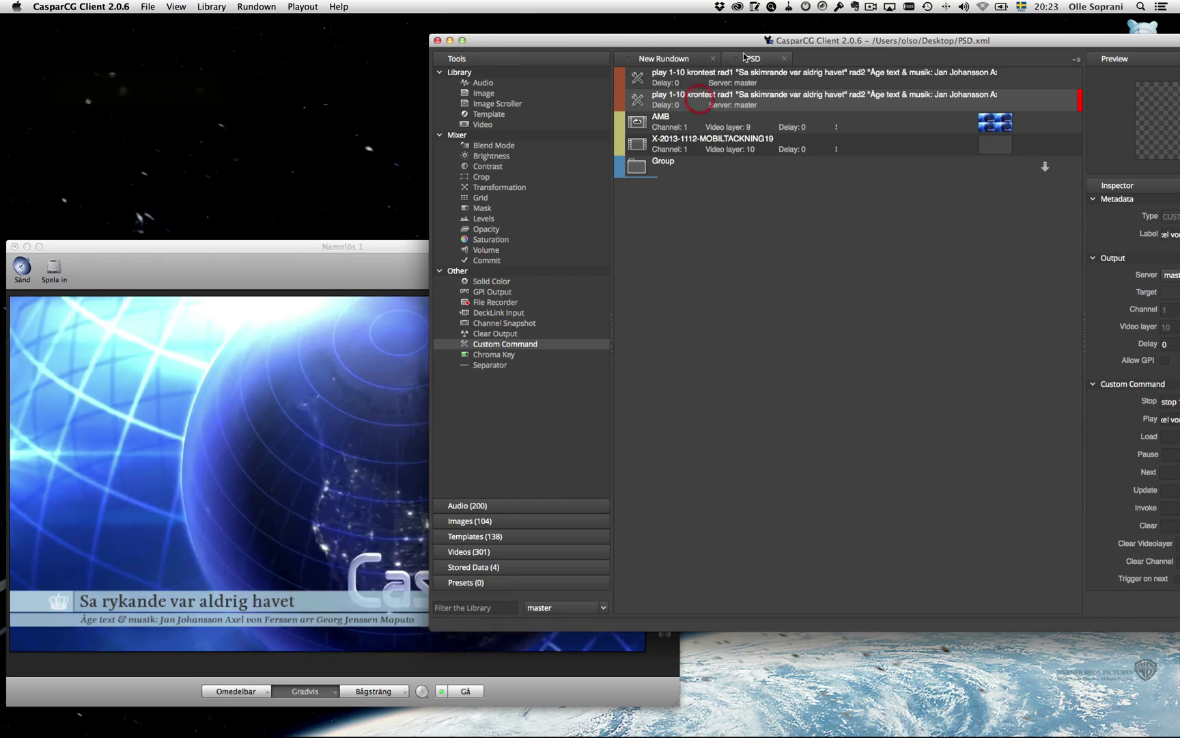
Replace the rad1 and rad2 Play text with the new name and 'Developer/designer'
left_click_drag(749, 41, 547, 37)
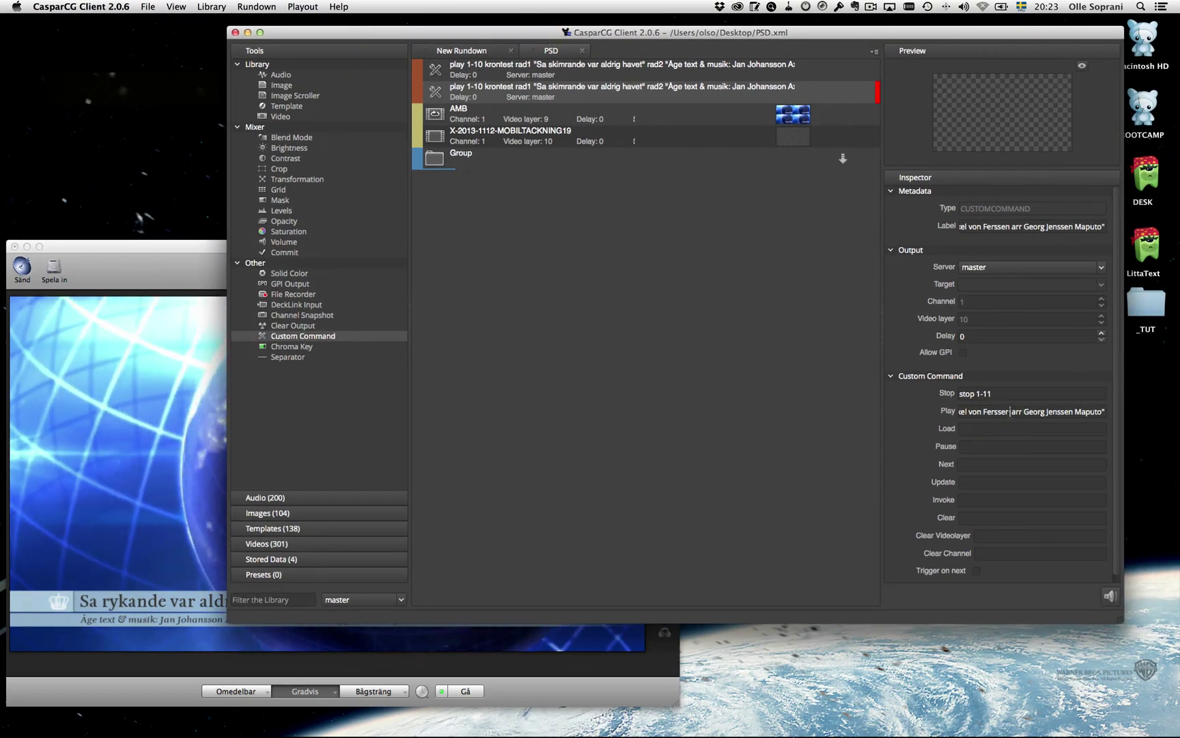
left_click_drag(881, 391, 533, 394)
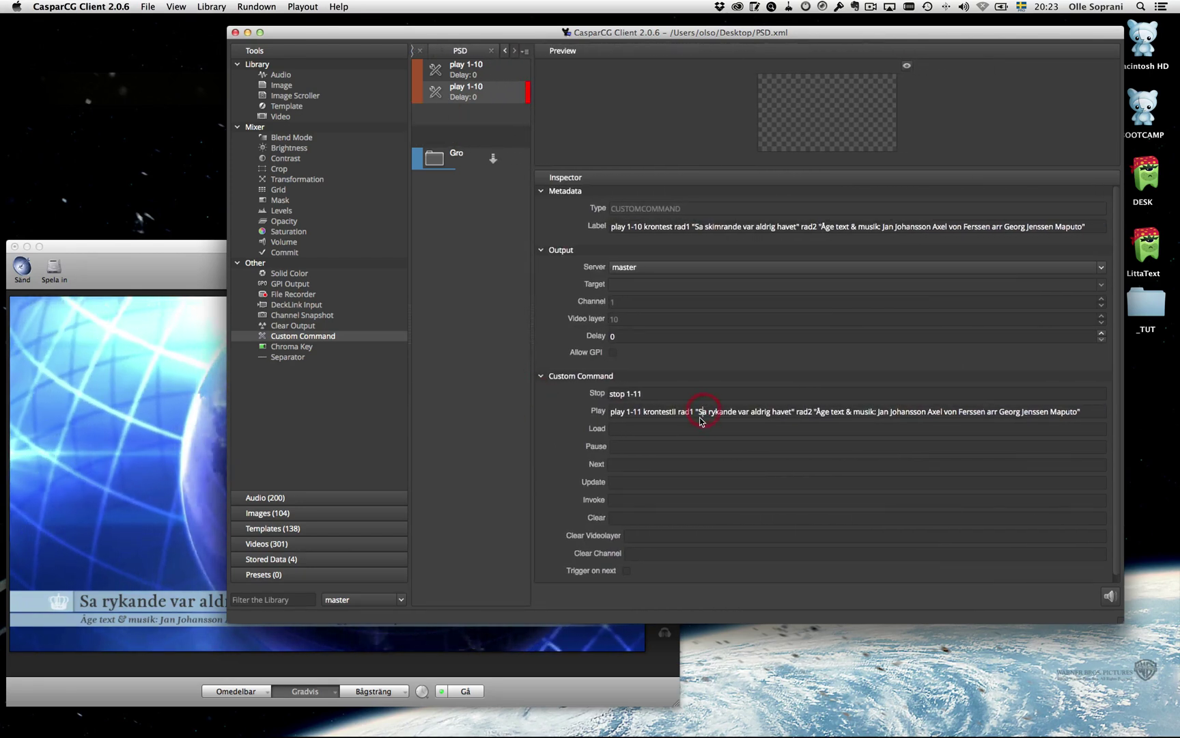
left_click_drag(698, 411, 791, 412)
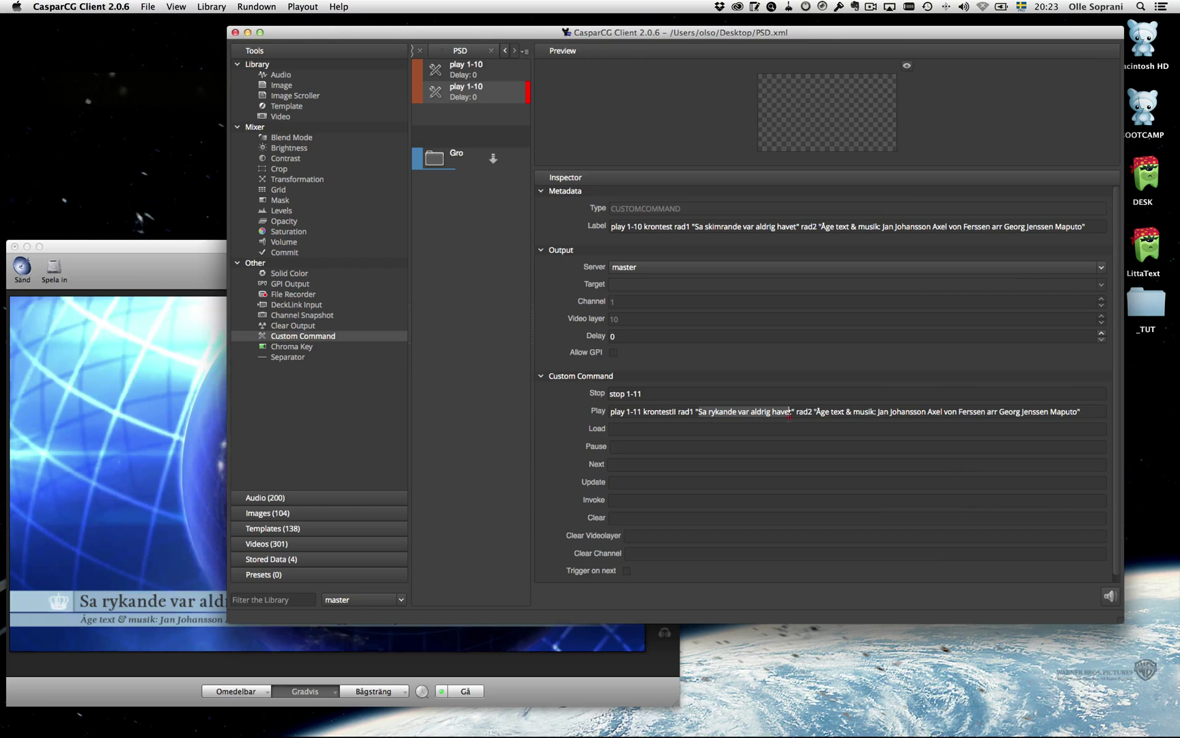
type("Olle")
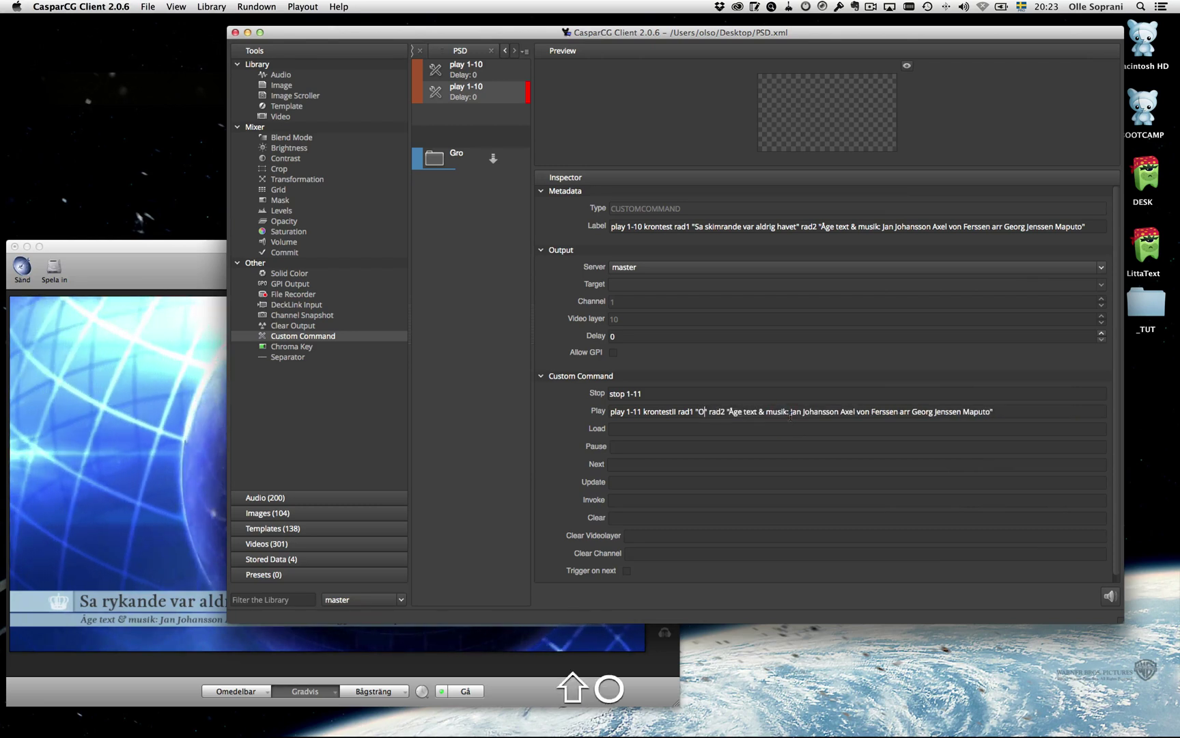
type(" Soprani")
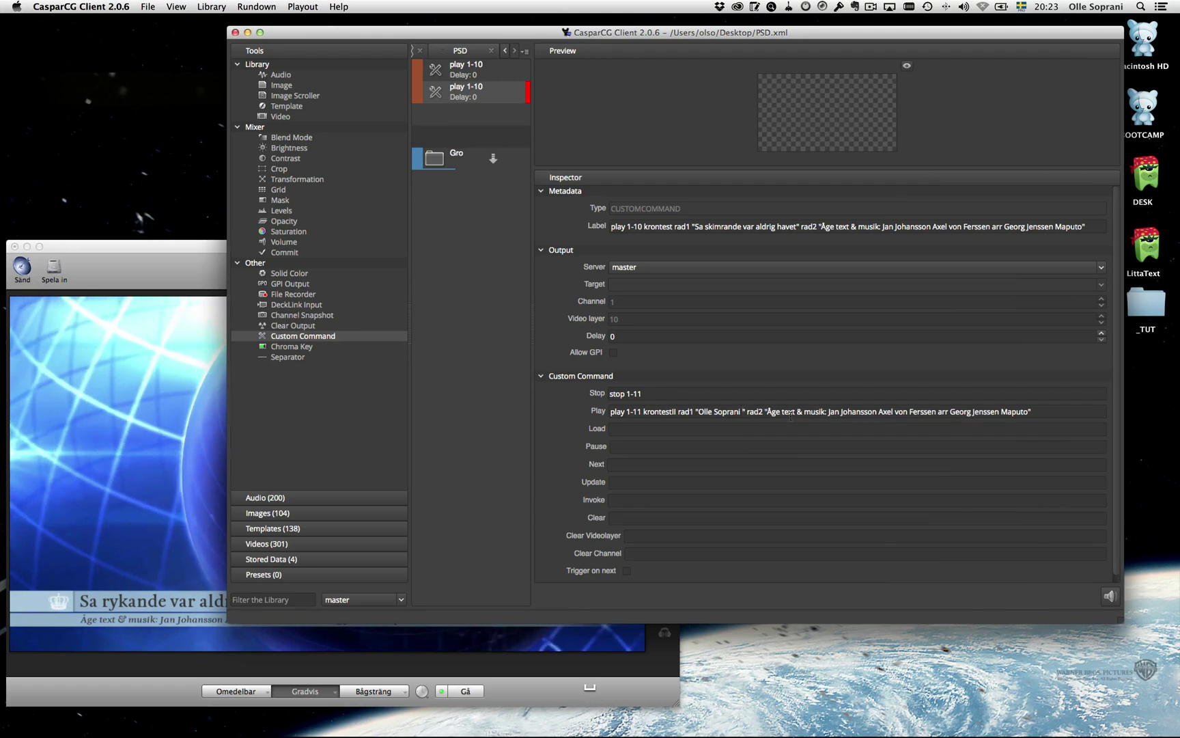
type(" fathe")
type("r of C")
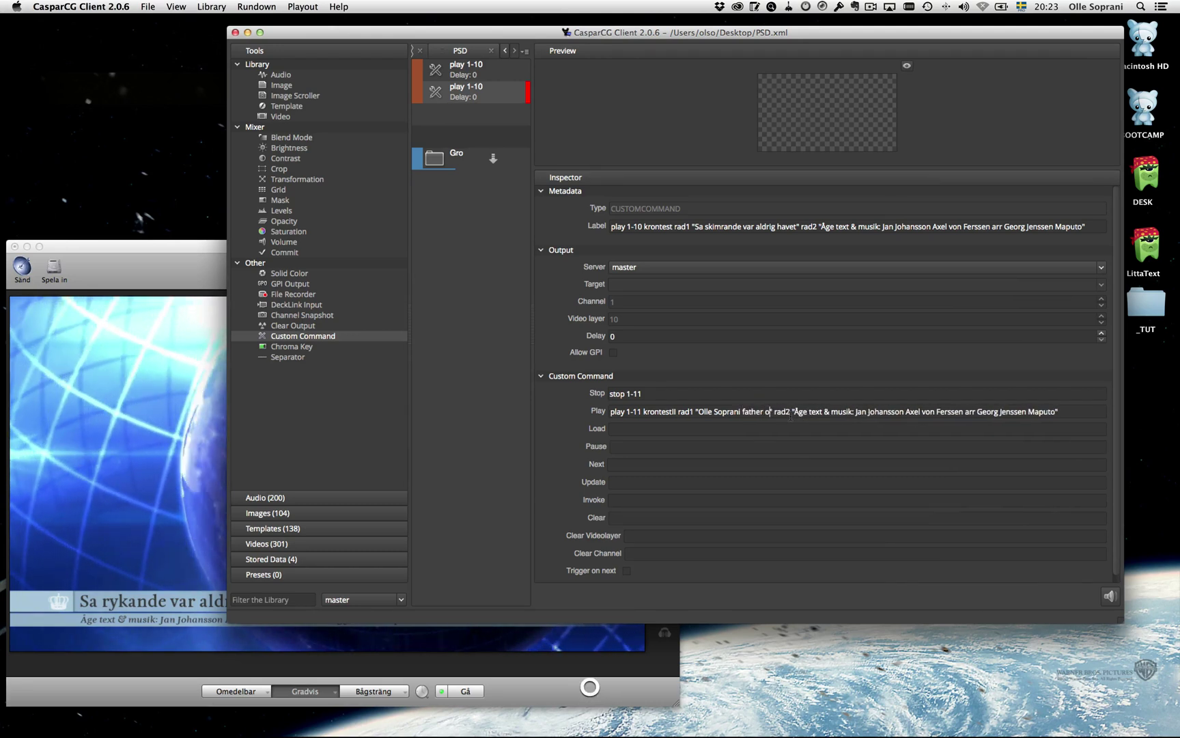
type("aspa")
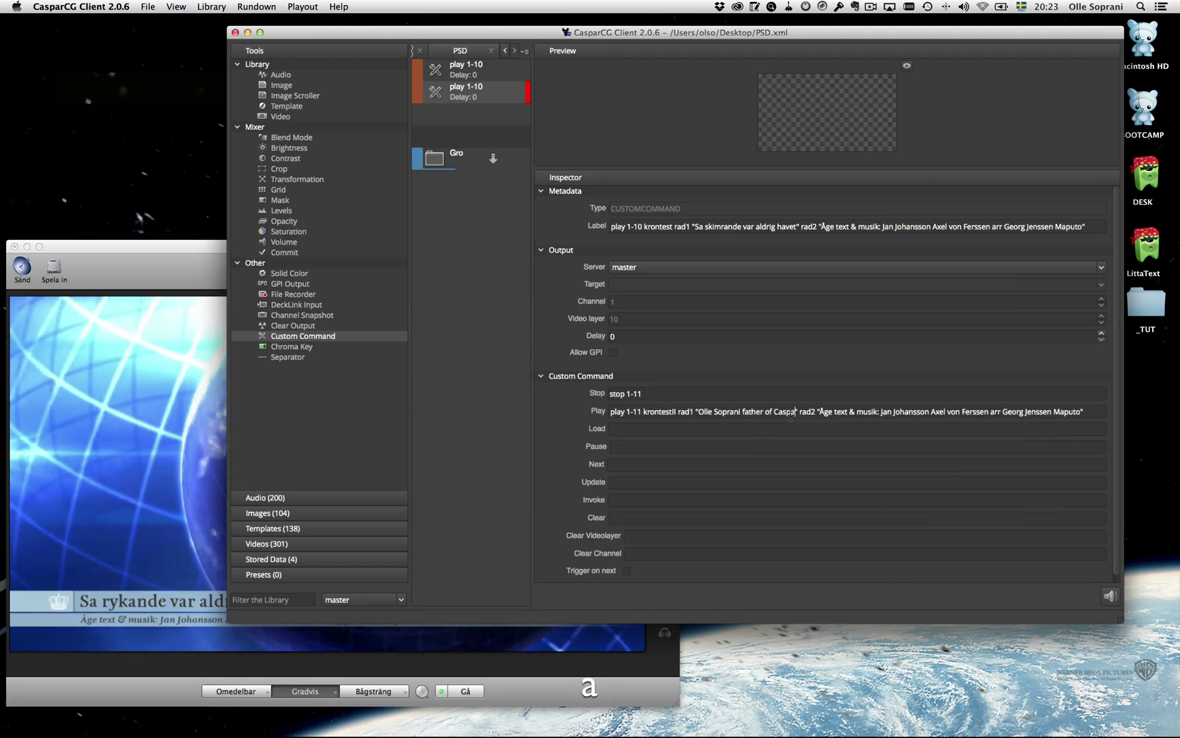
type("r")
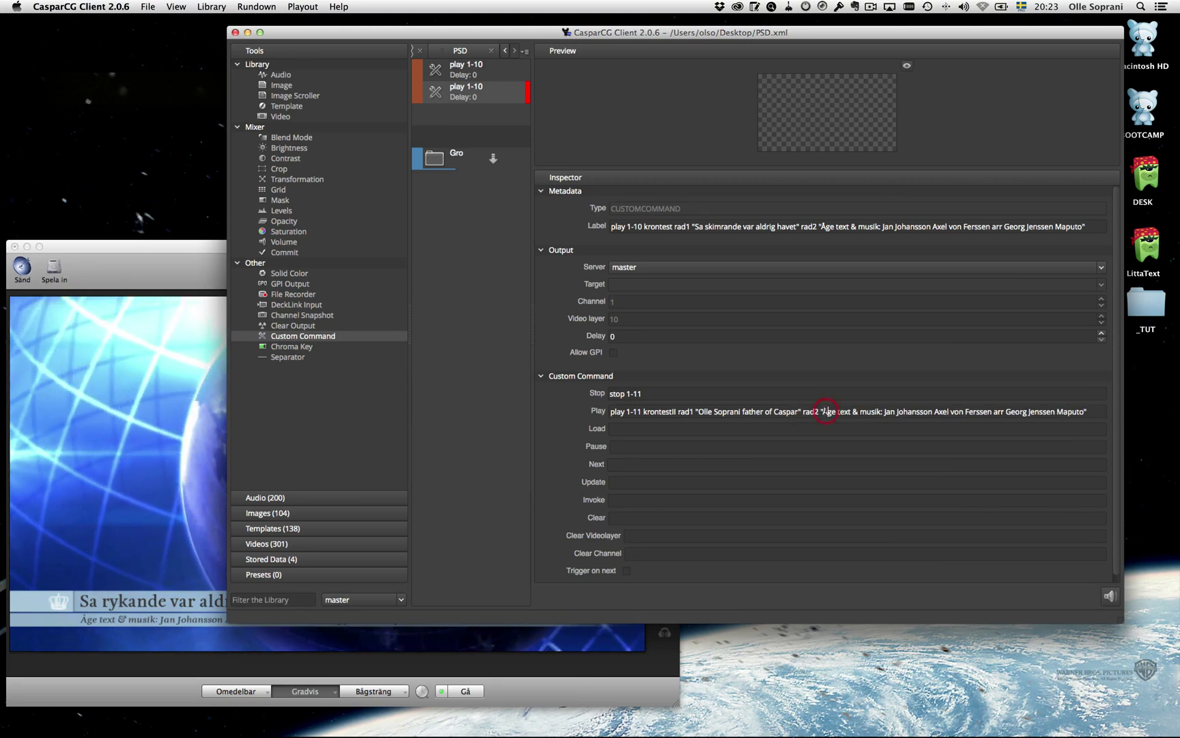
left_click_drag(823, 411, 932, 412)
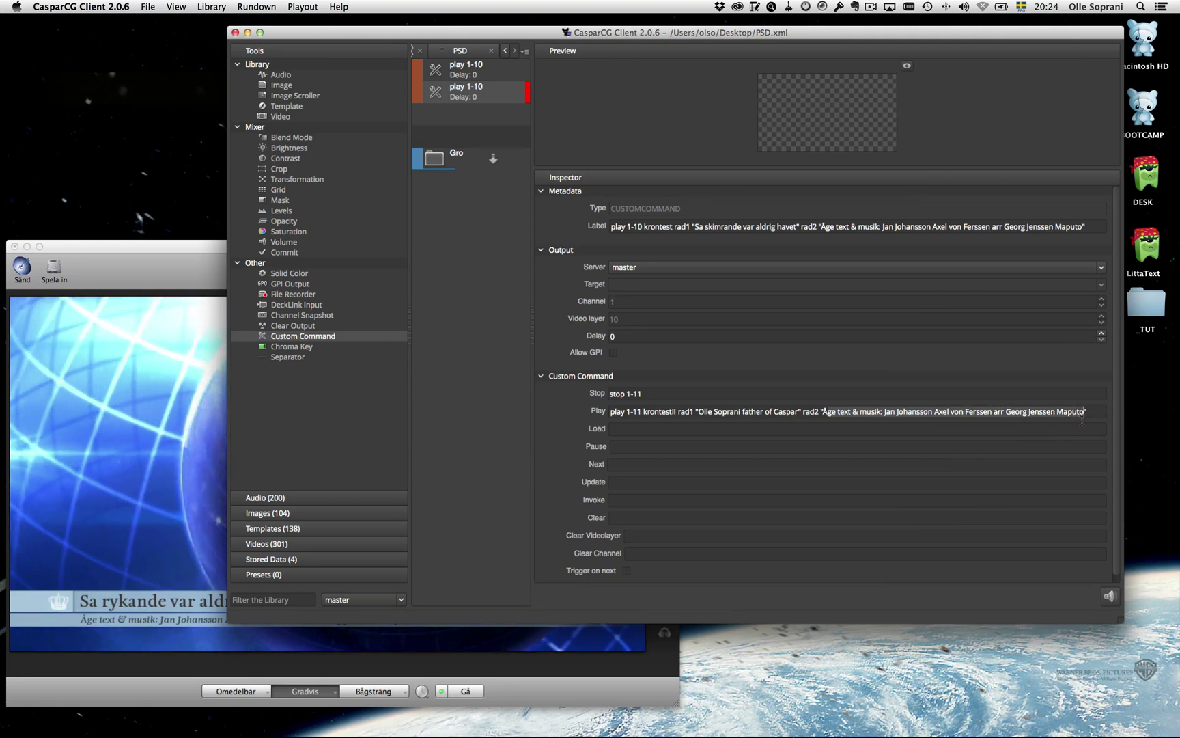
key("BackSpace")
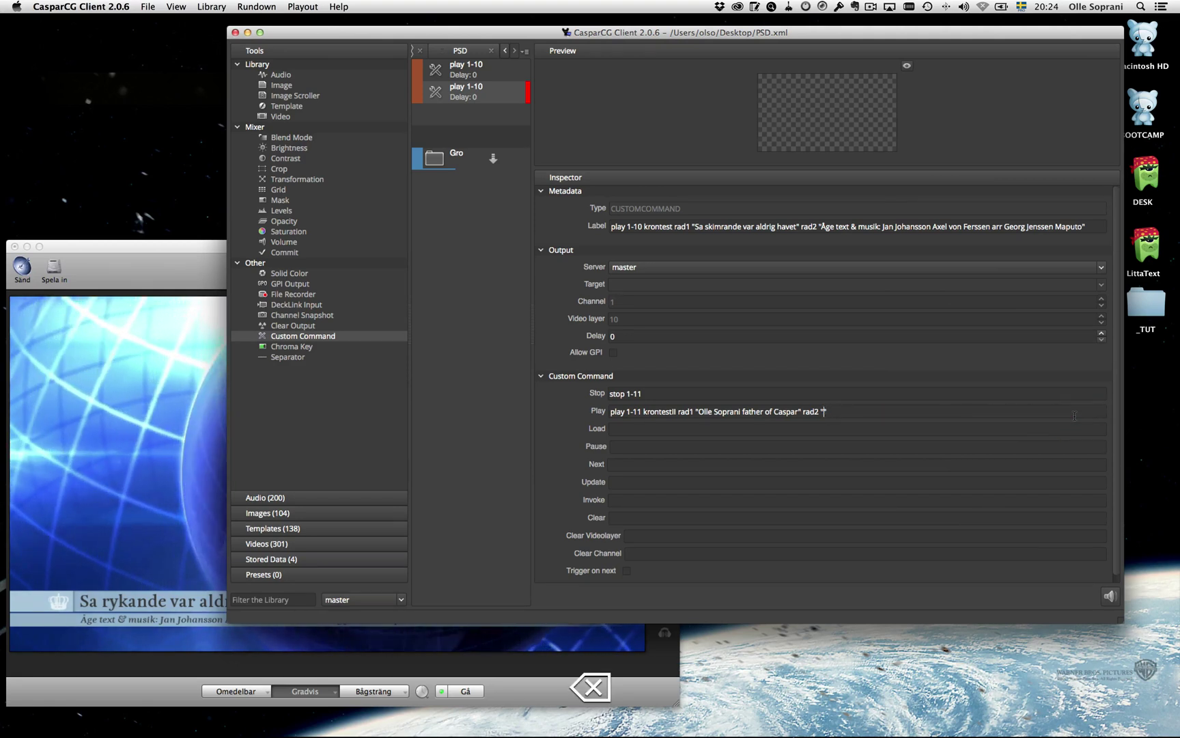
key("BackSpace")
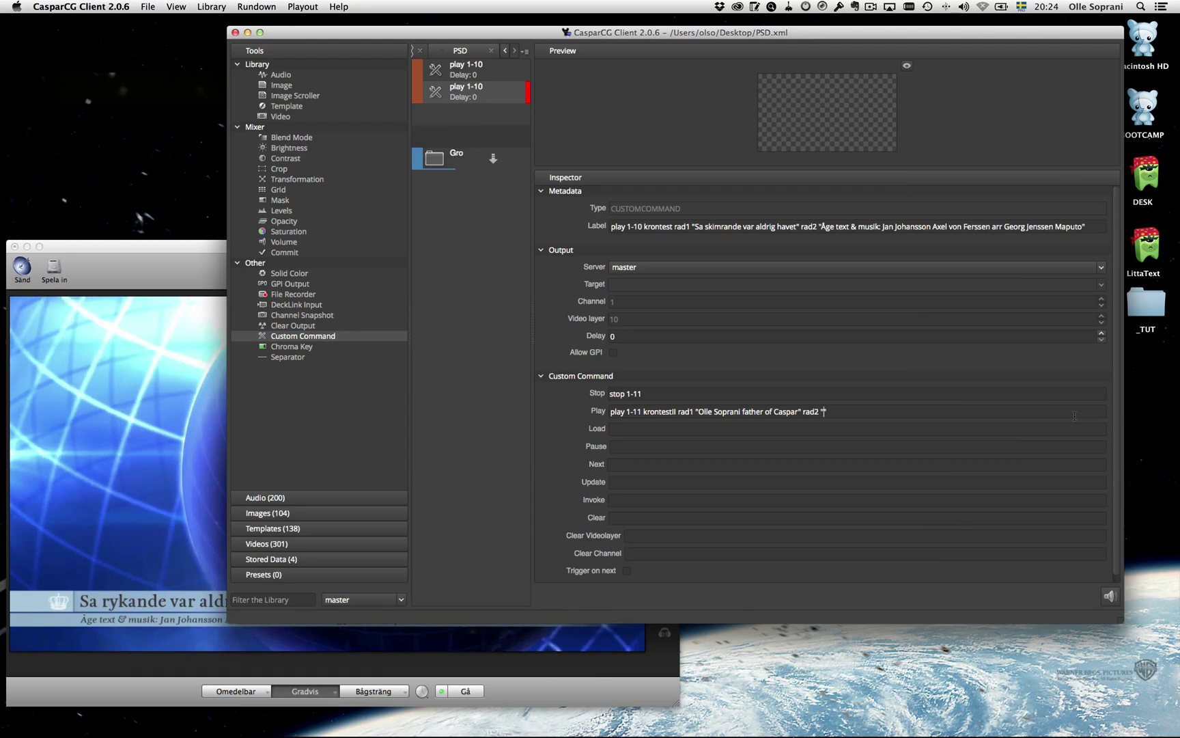
type("Deve")
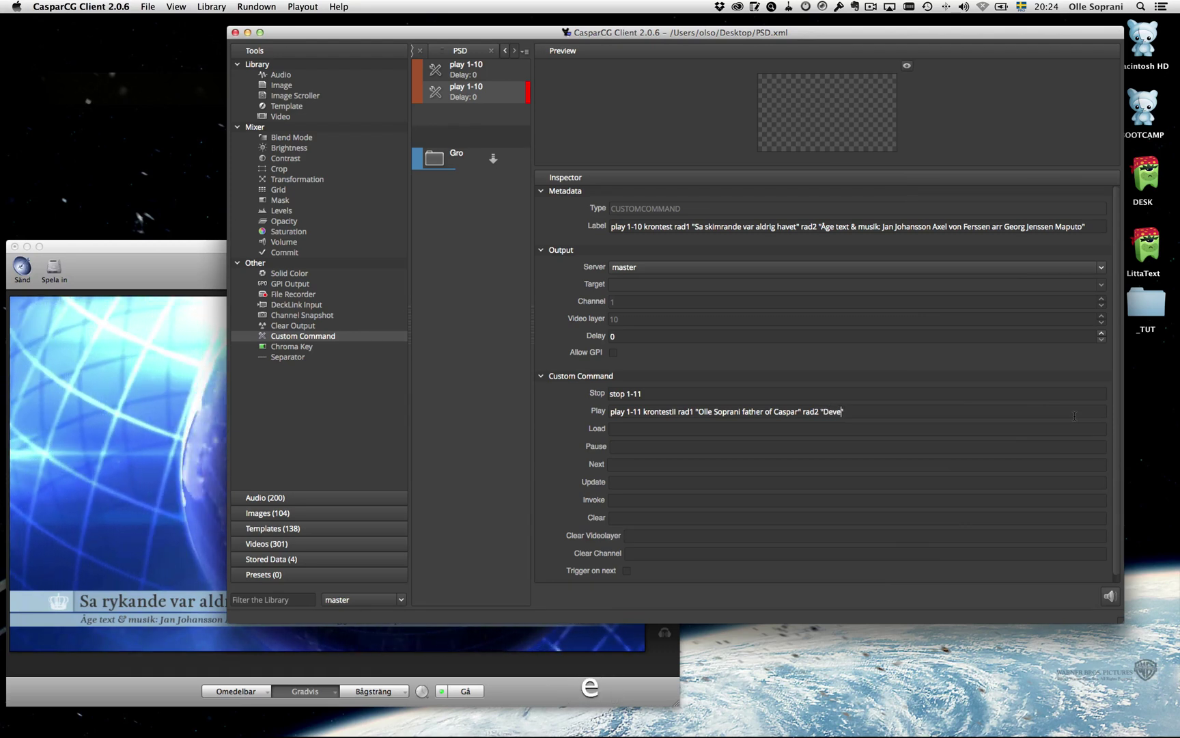
type("loper/d")
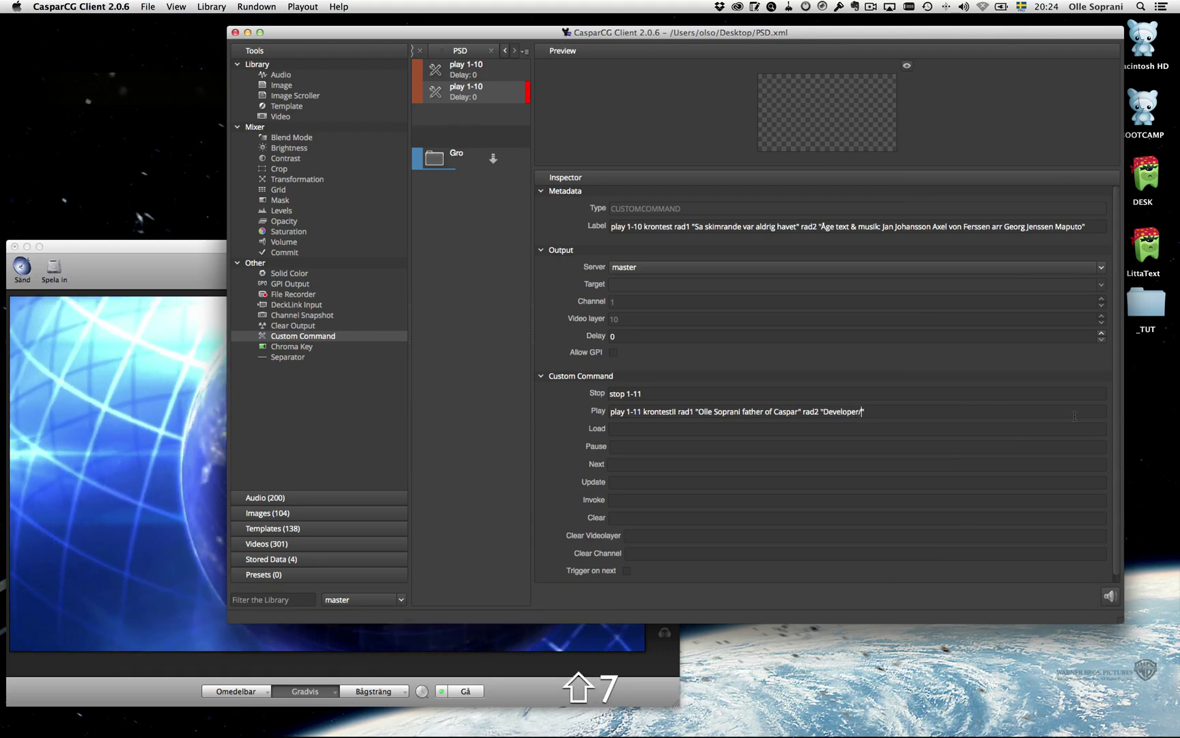
type("esigner")
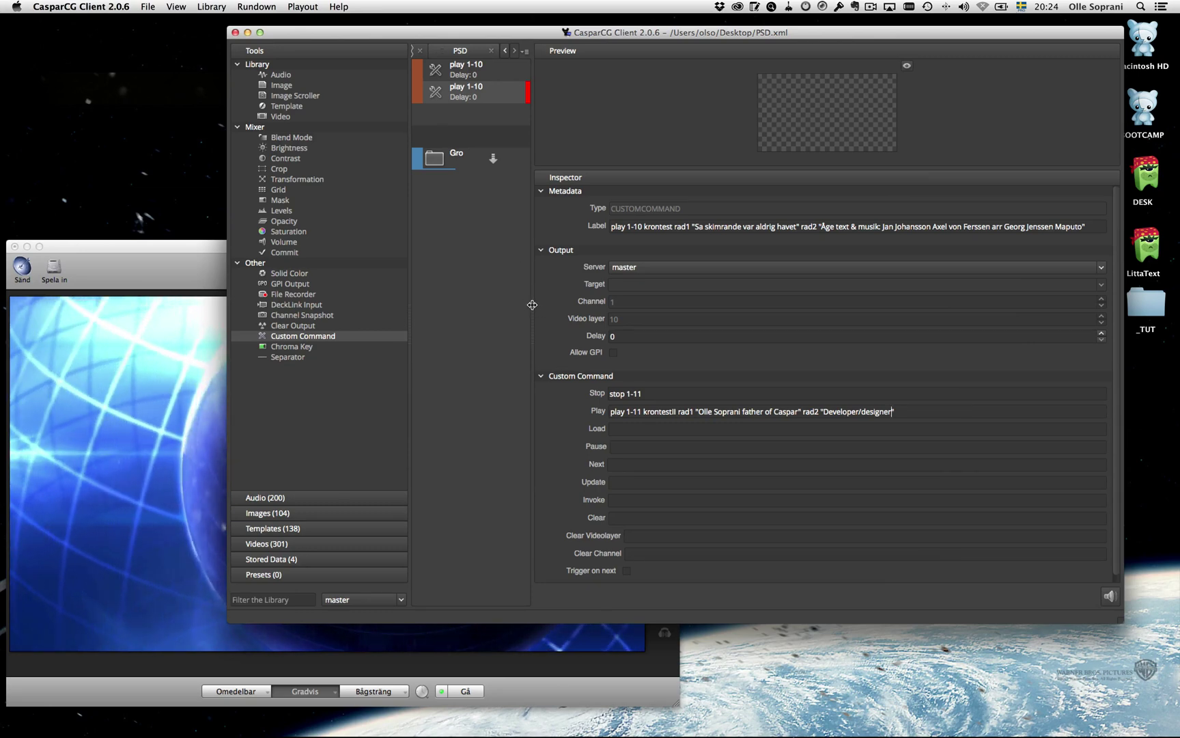
left_click_drag(533, 305, 989, 318)
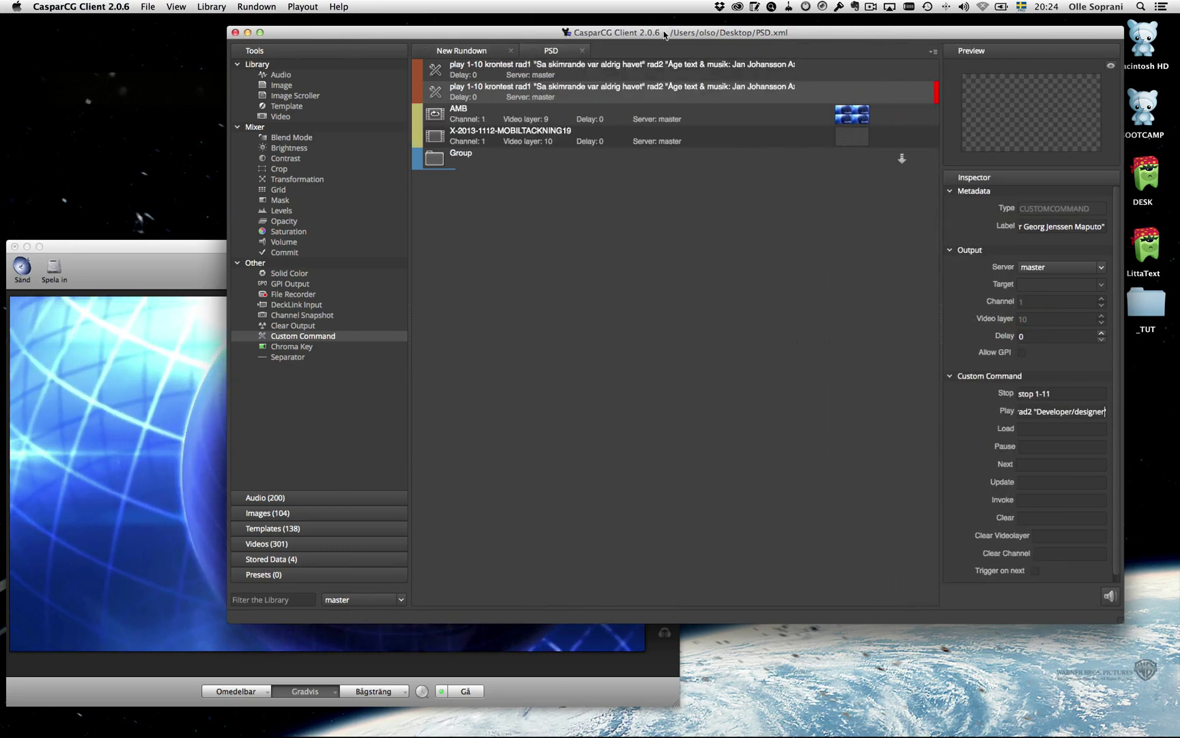
Move the client window aside and play the edited lower-third with F2
left_click_drag(665, 35, 751, 46)
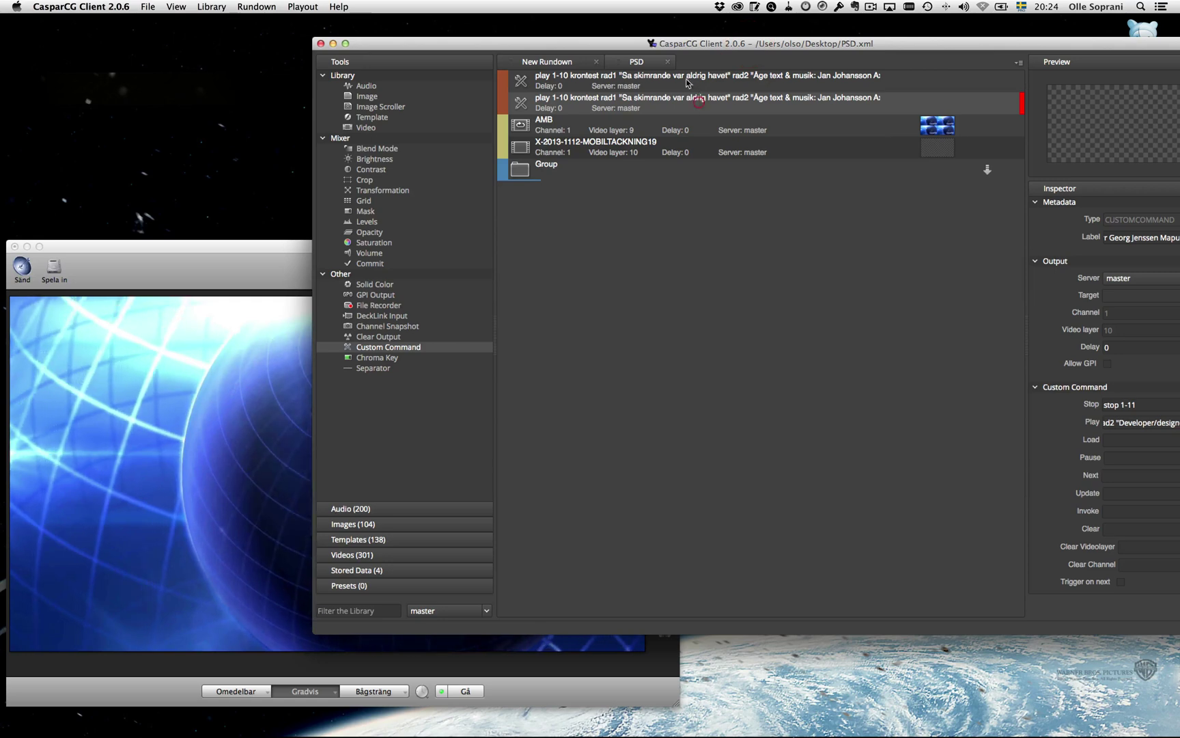
left_click_drag(648, 44, 939, 29)
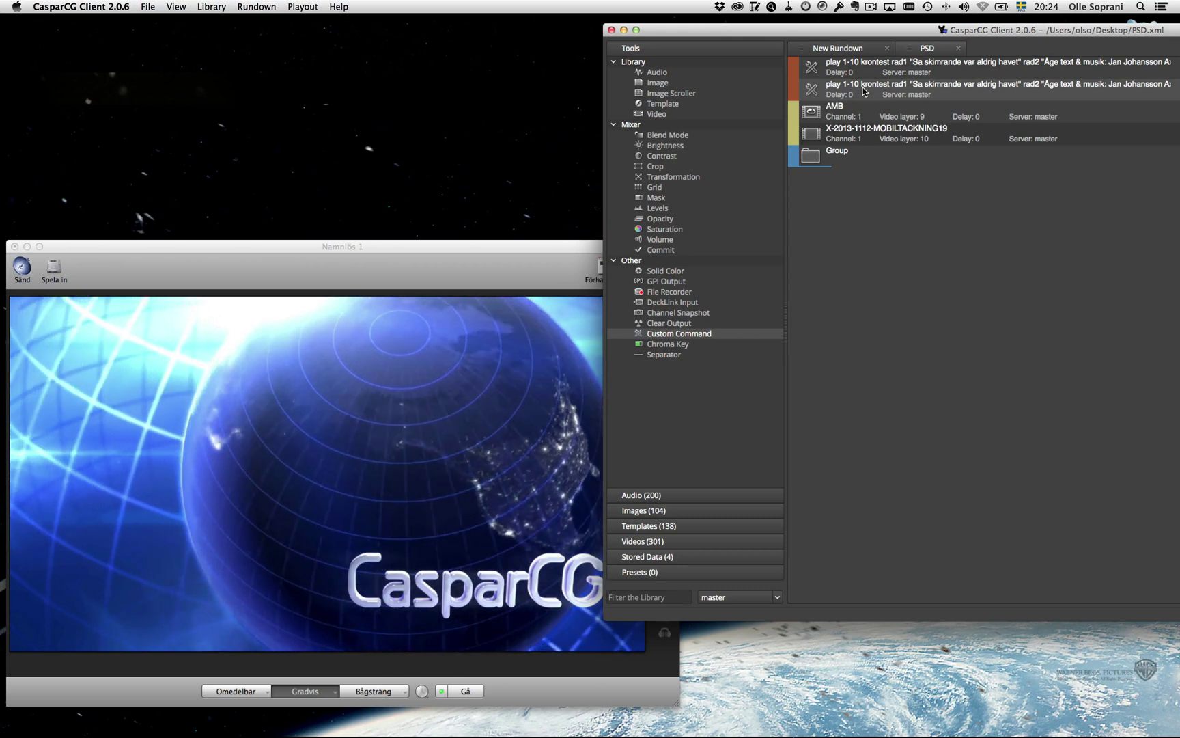
key("F2")
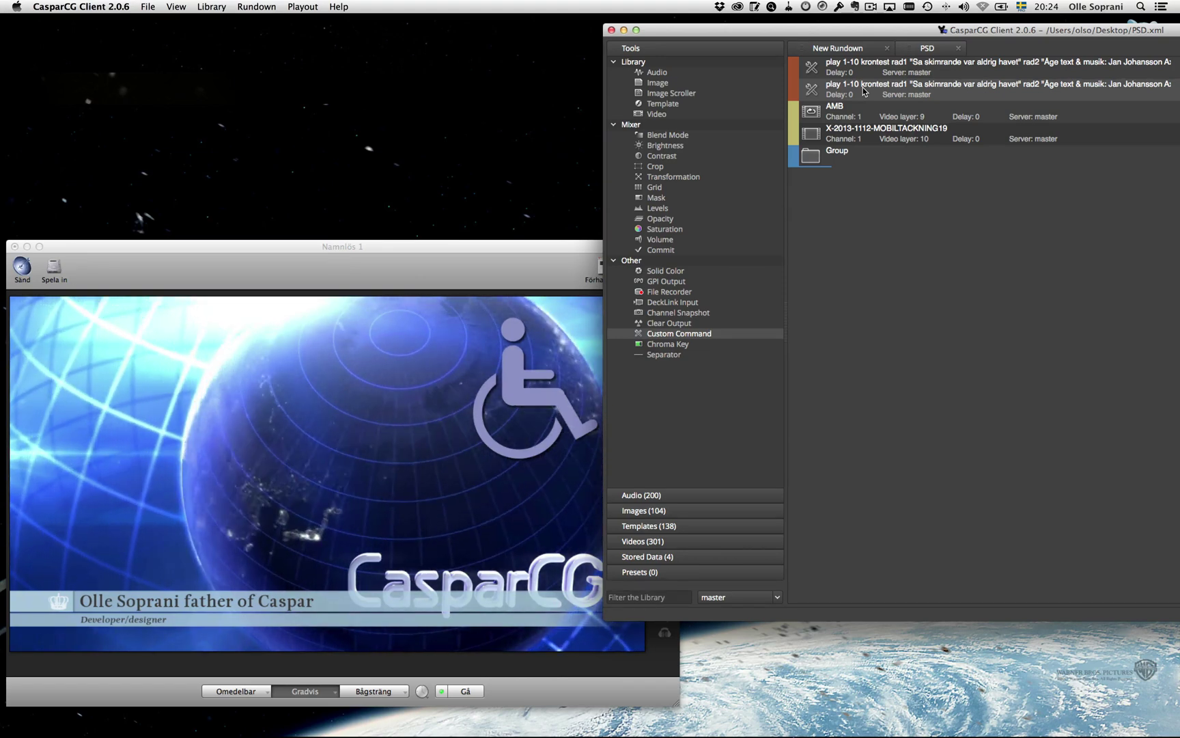
Stop and replay the lower-third twice with F1 and F2
key("F1")
key("F2")
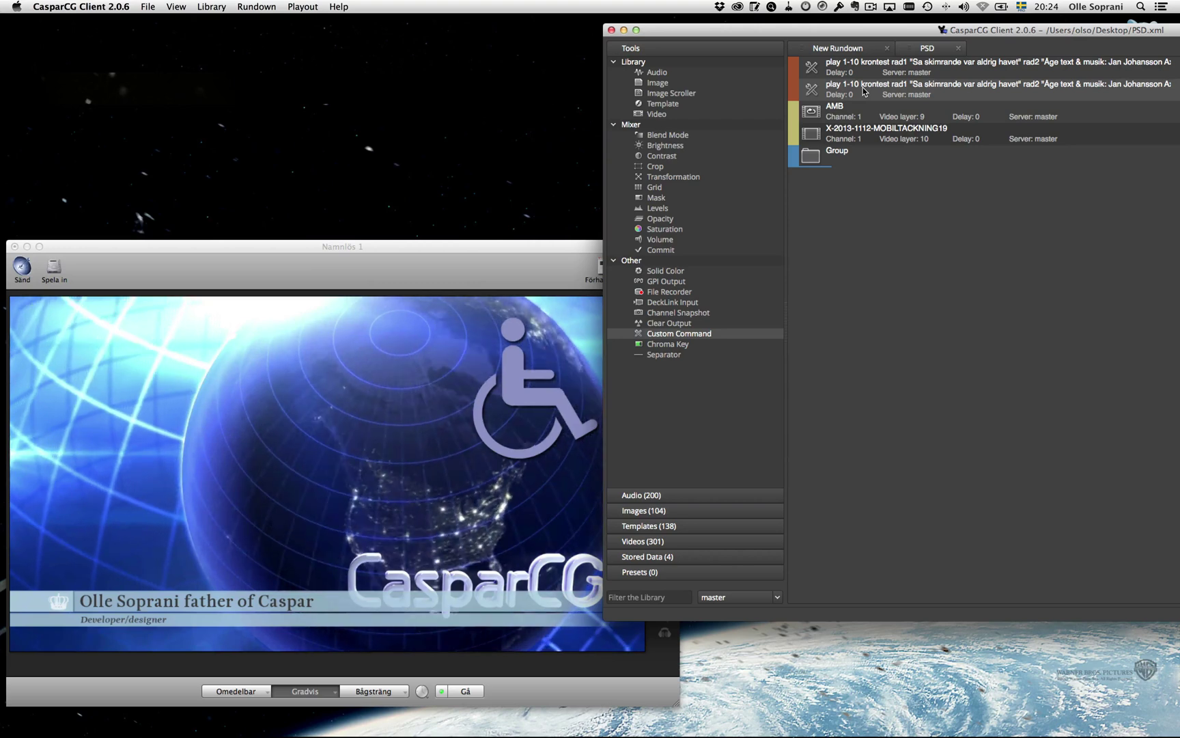
key("F1")
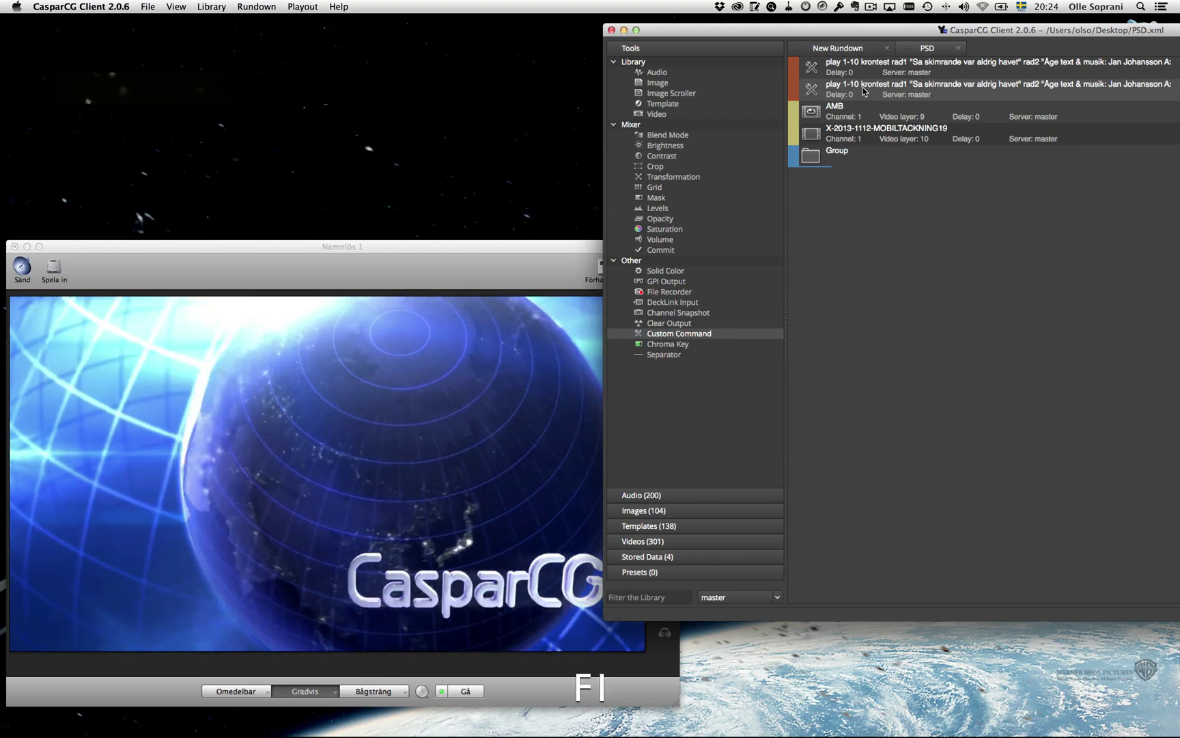
key("F2")
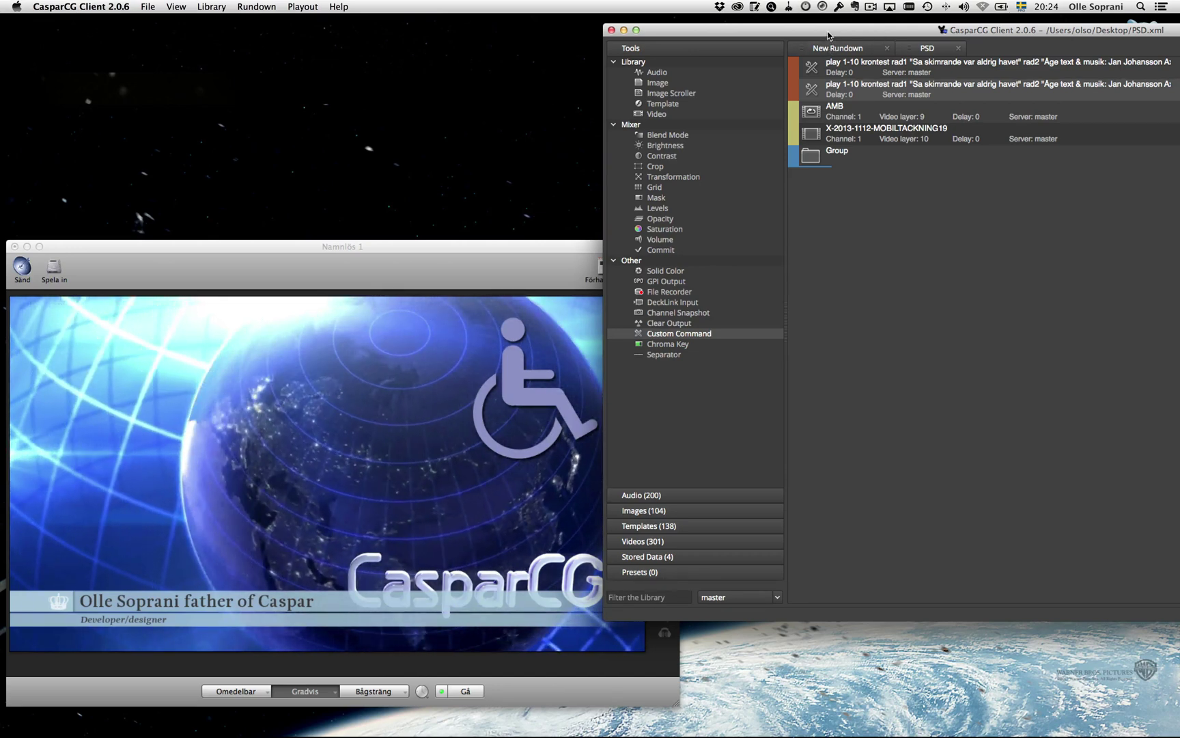
left_click_drag(822, 34, 886, 48)
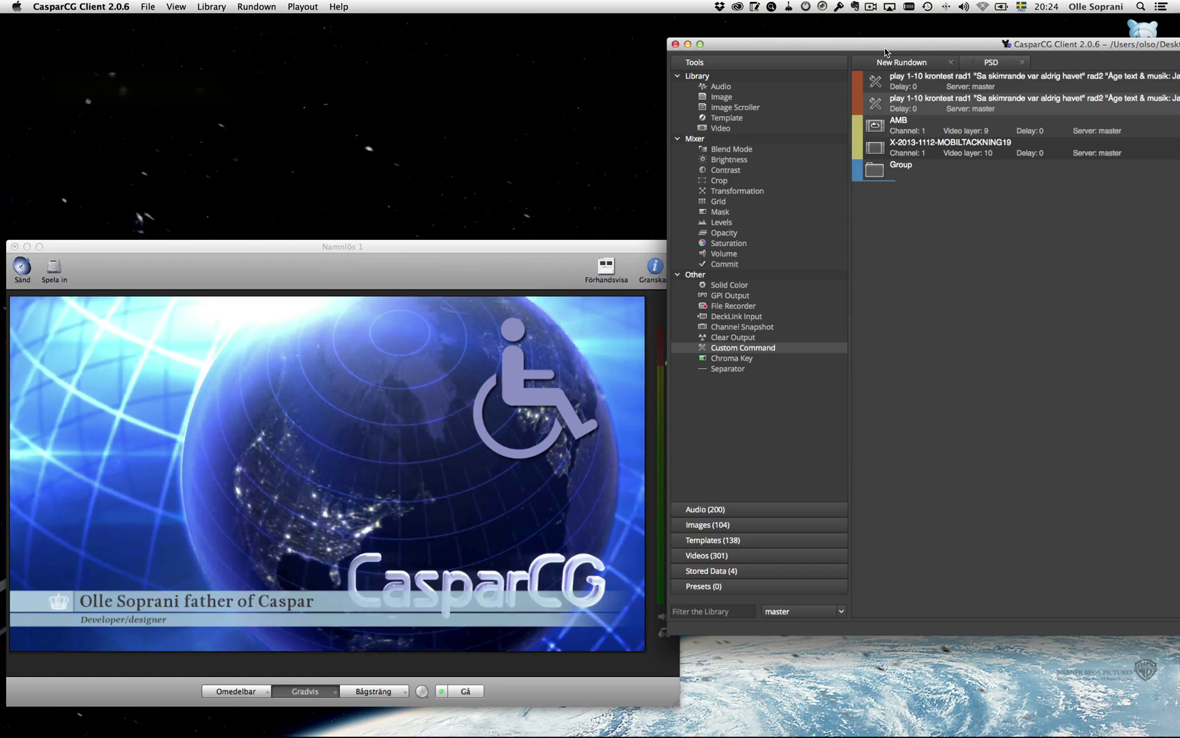